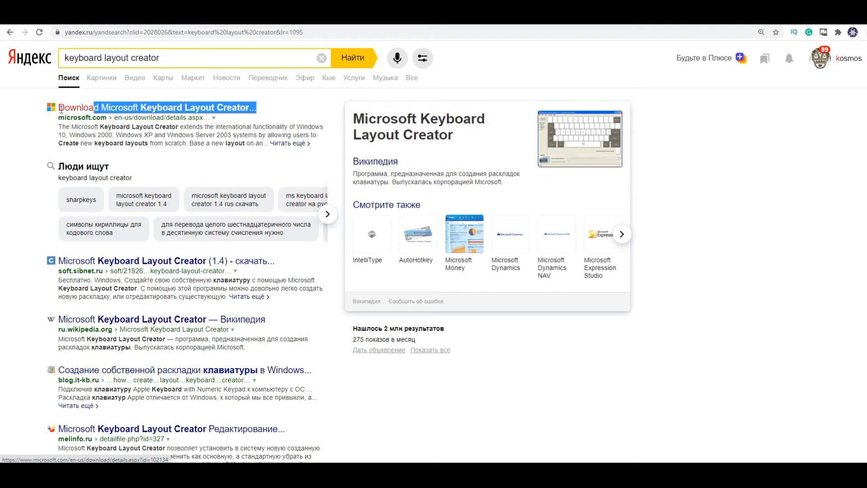
Open Microsoft's Keyboard Layout Creator page from the search results and download MSKLC Version 1.4 in English.
{"action": "left_click", "coordinate": [302, 107]}
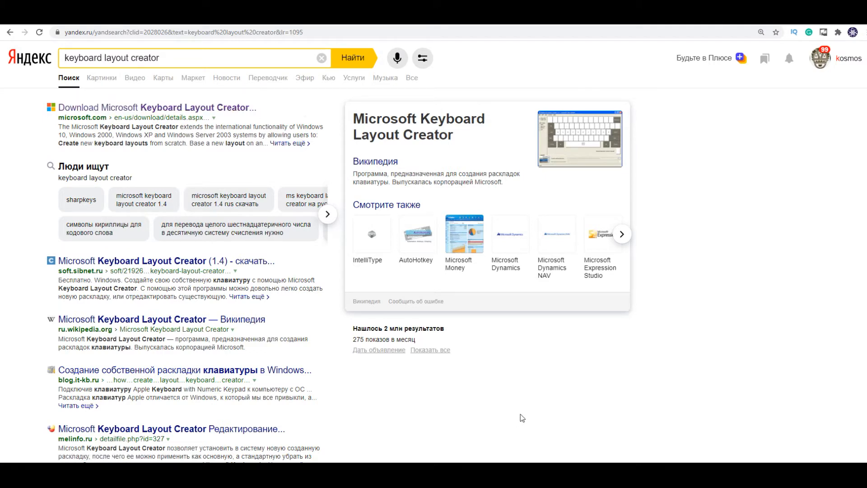
{"action": "left_click", "coordinate": [152, 109]}
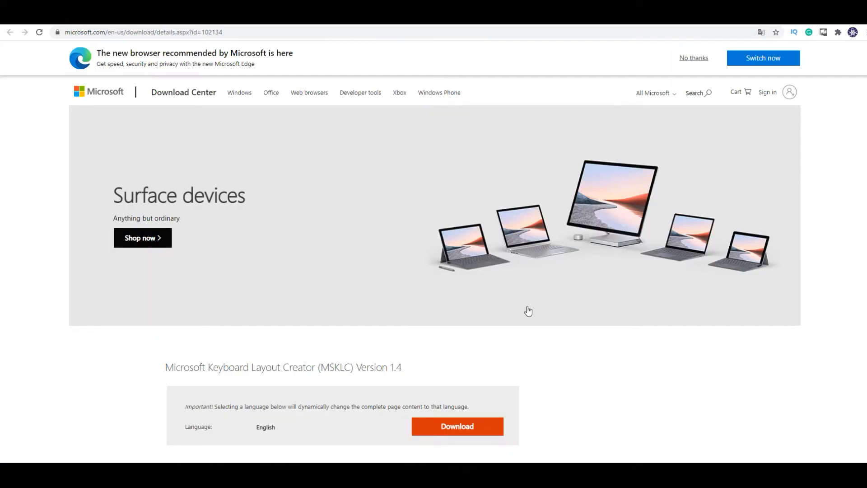
{"action": "scroll", "coordinate": [526, 309], "scroll_direction": "down", "scroll_amount": 5}
{"action": "left_click_drag", "start_coordinate": [406, 139], "coordinate": [472, 143]}
{"action": "left_click", "coordinate": [461, 203]}
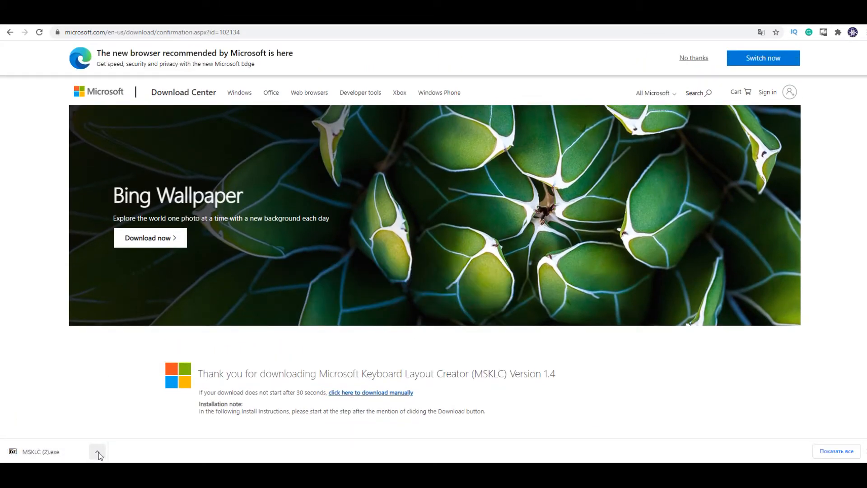
{"action": "left_click", "coordinate": [34, 449]}
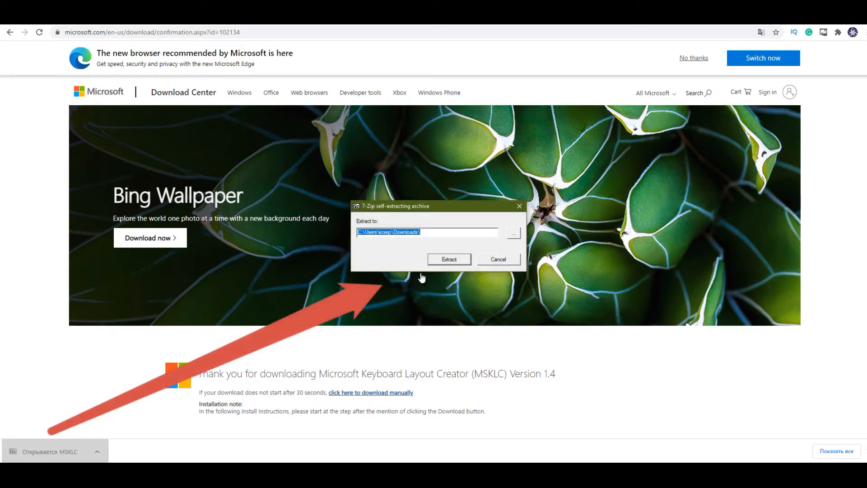
{"action": "left_click_drag", "start_coordinate": [443, 232], "coordinate": [393, 234]}
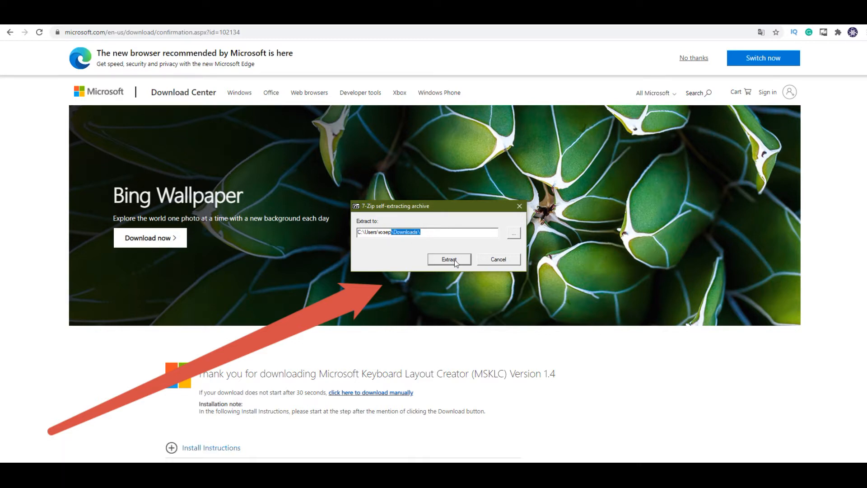
{"action": "left_click", "coordinate": [493, 261]}
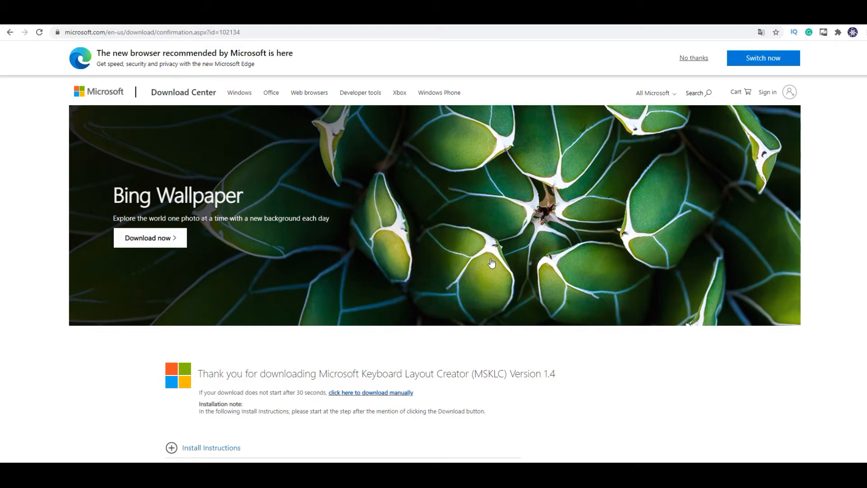
Switch to File Explorer and launch setup.exe from the extracted MSKLC folder in the downloads folder.
{"action": "mouse_move", "coordinate": [79, 460]}
{"action": "left_click", "coordinate": [79, 432]}
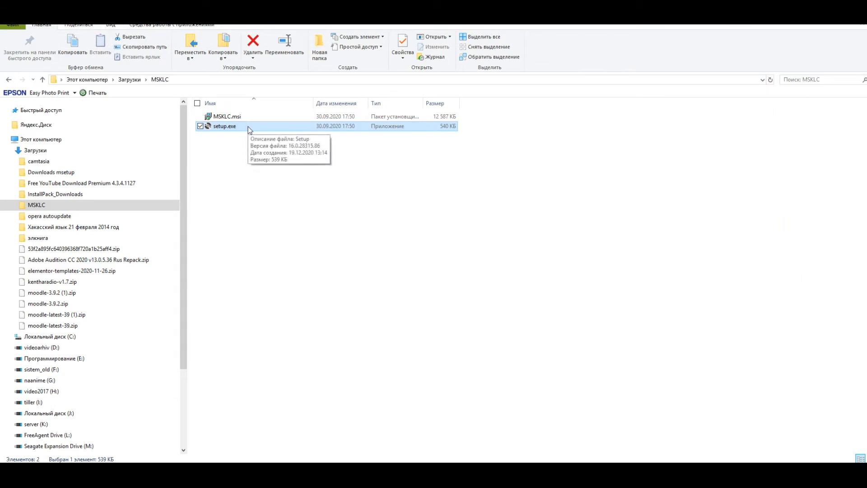
{"action": "left_click", "coordinate": [267, 201]}
{"action": "left_click_drag", "start_coordinate": [267, 201], "coordinate": [264, 181]}
{"action": "left_click", "coordinate": [228, 127]}
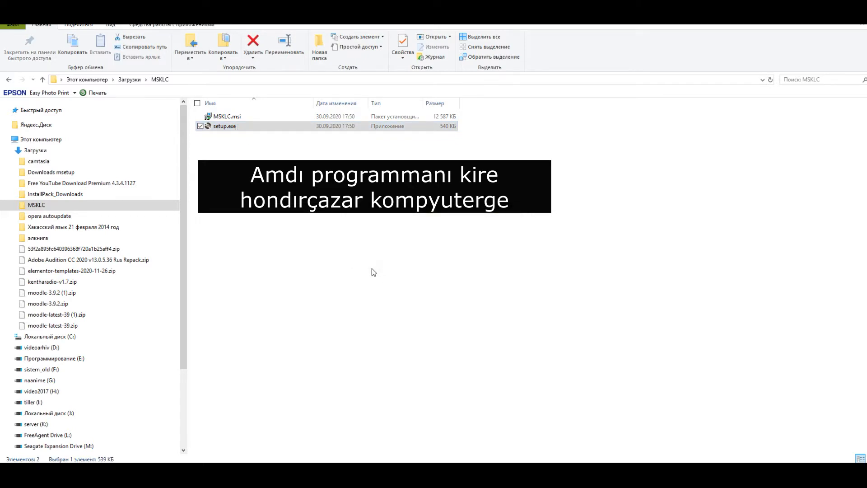
Accept the license agreement and install Microsoft Keyboard Layout Creator 1.4 in its default folder under C:\Program Files (x86).
{"action": "left_click", "coordinate": [485, 318]}
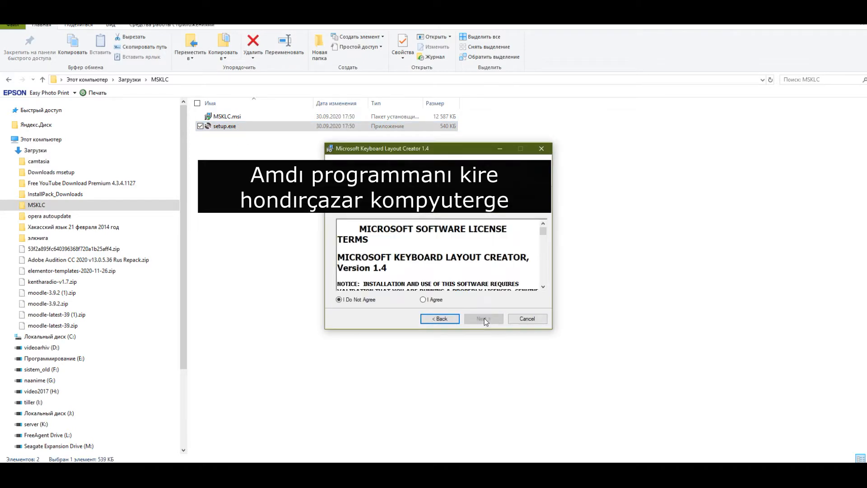
{"action": "left_click", "coordinate": [424, 300]}
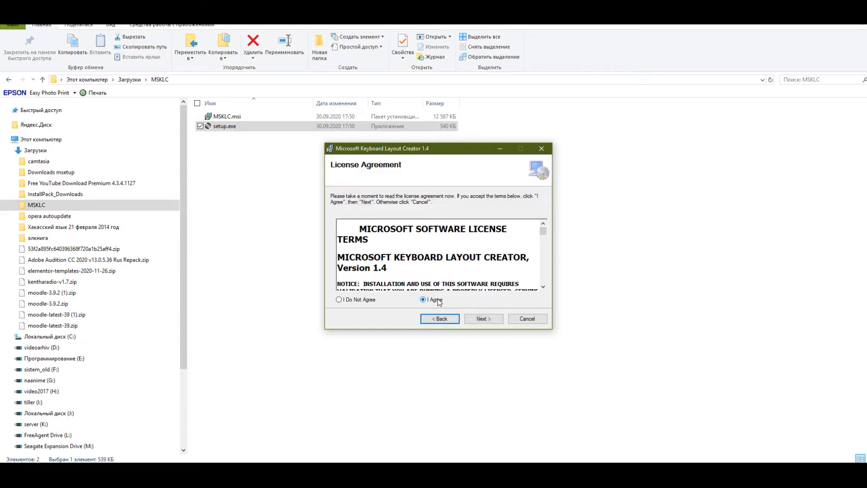
{"action": "left_click", "coordinate": [483, 319]}
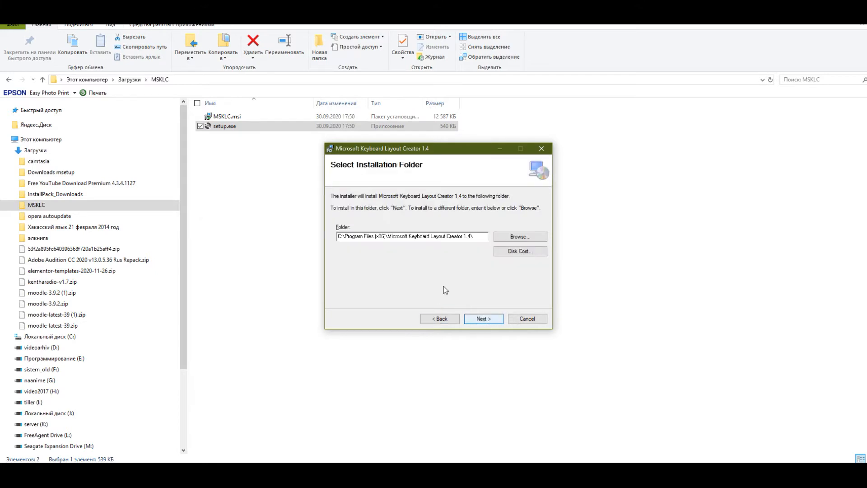
{"action": "left_click_drag", "start_coordinate": [384, 236], "coordinate": [473, 236]}
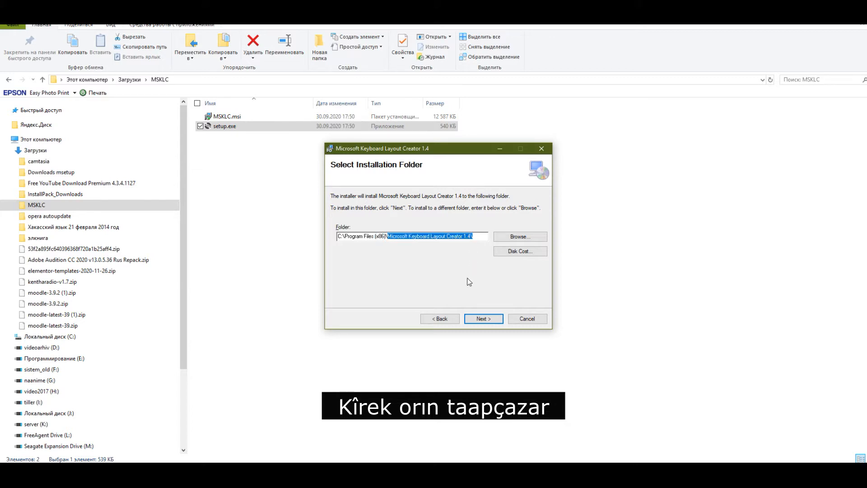
{"action": "left_click", "coordinate": [487, 321]}
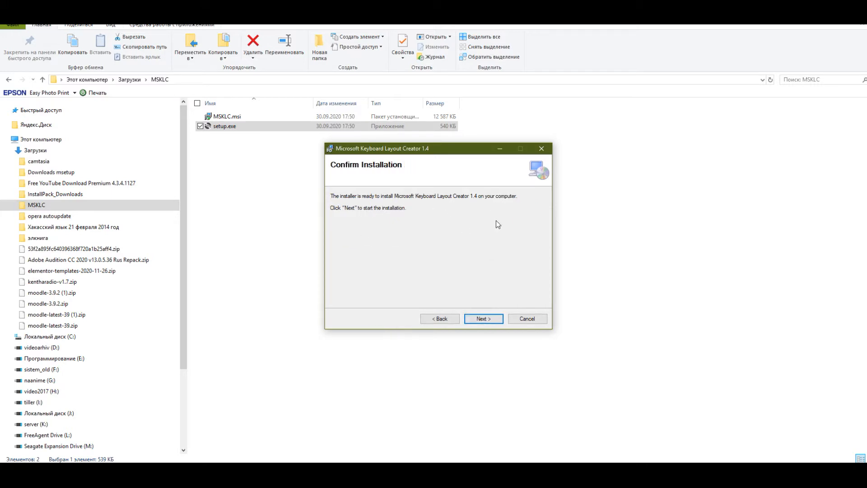
{"action": "left_click", "coordinate": [482, 319]}
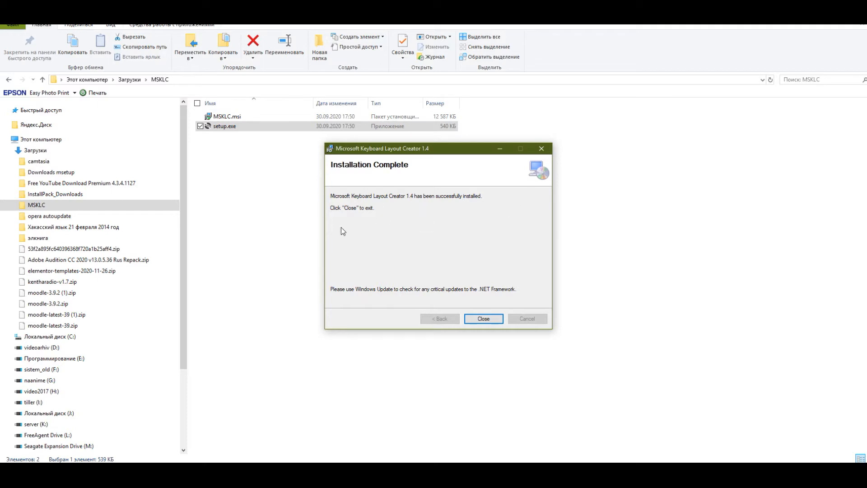
{"action": "left_click", "coordinate": [487, 318]}
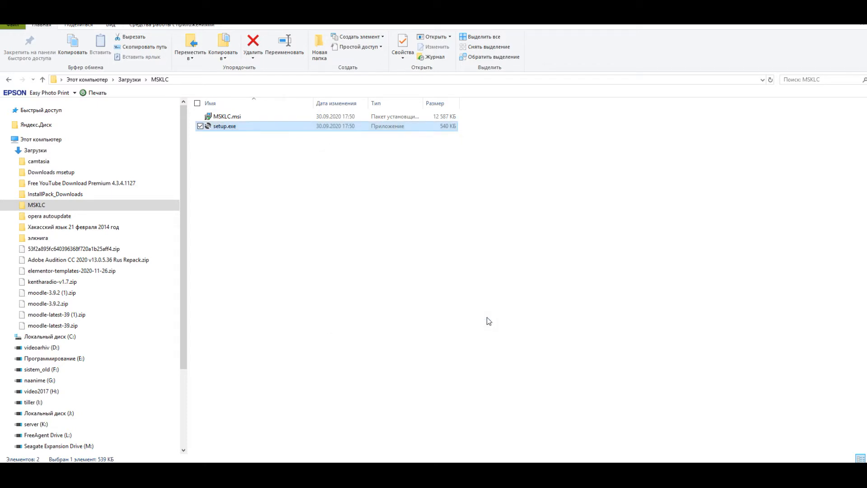
Create a desktop shortcut for MSKLC.exe from the Microsoft Keyboard Layout Creator 1.4 folder in C:\Program Files (x86).
{"action": "left_click", "coordinate": [6, 140]}
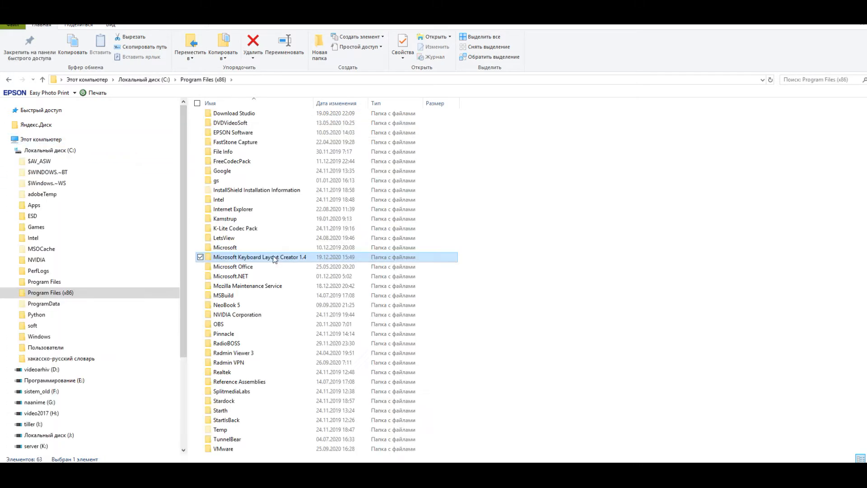
{"action": "double_click", "coordinate": [273, 257]}
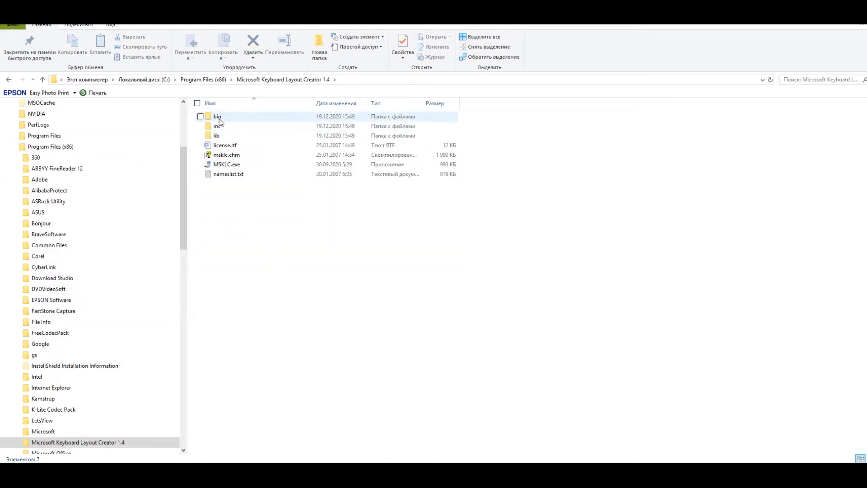
{"action": "left_click", "coordinate": [225, 165]}
{"action": "right_click", "coordinate": [225, 167]}
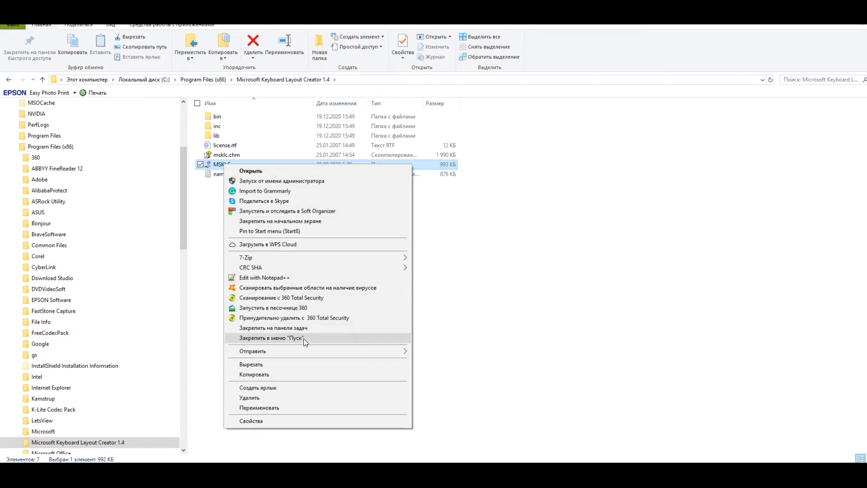
{"action": "left_click", "coordinate": [308, 350]}
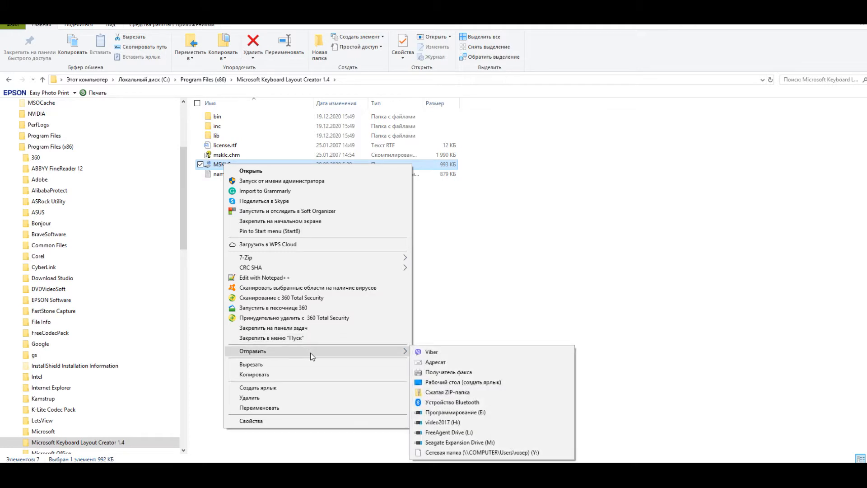
{"action": "left_click", "coordinate": [481, 383]}
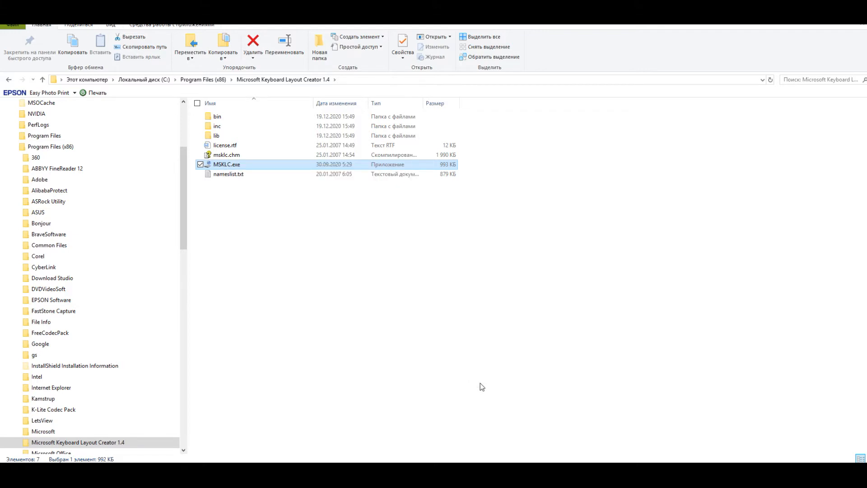
Minimize File Explorer and launch Keyboard Layout Creator from the MSKLC.exe (2) desktop shortcut.
{"action": "left_click", "coordinate": [823, 24]}
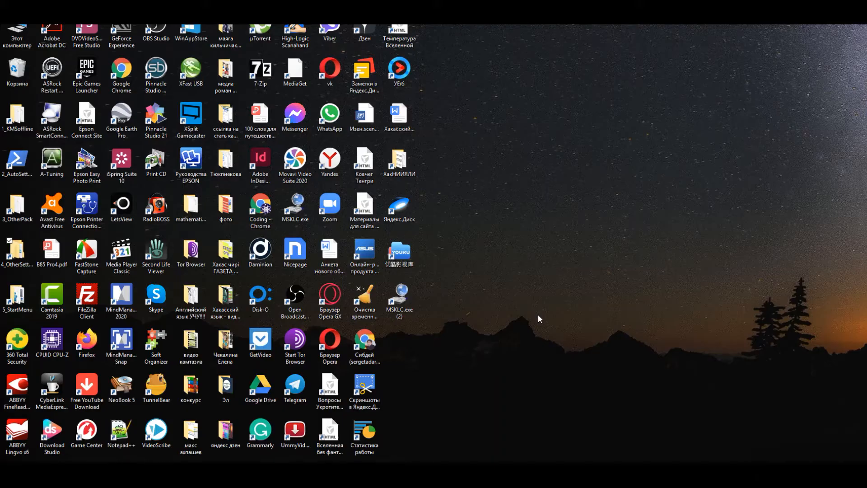
{"action": "mouse_move", "coordinate": [454, 342]}
{"action": "left_mouse_down"}
{"action": "mouse_move", "coordinate": [402, 291]}
{"action": "mouse_move", "coordinate": [442, 343]}
{"action": "left_mouse_up"}
{"action": "left_click", "coordinate": [404, 304]}
{"action": "double_click", "coordinate": [403, 303]}
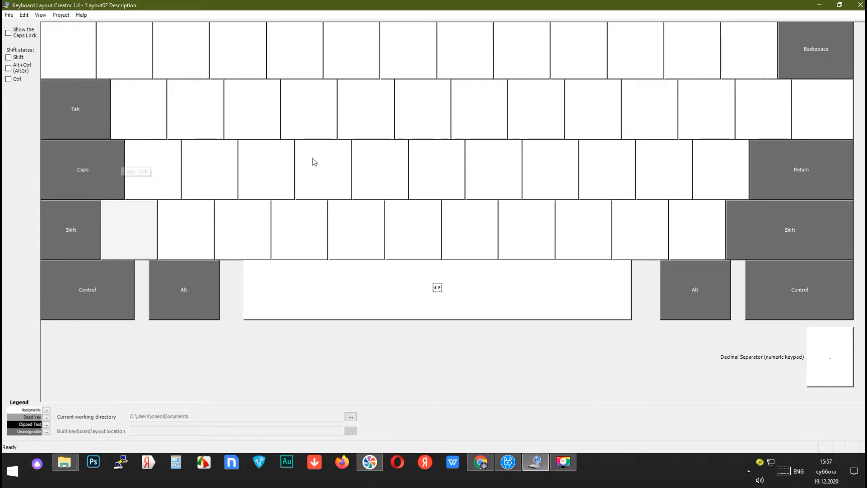
Load the existing keyboard layout "Турецкая Q" as the base layout.
{"action": "left_click", "coordinate": [9, 14]}
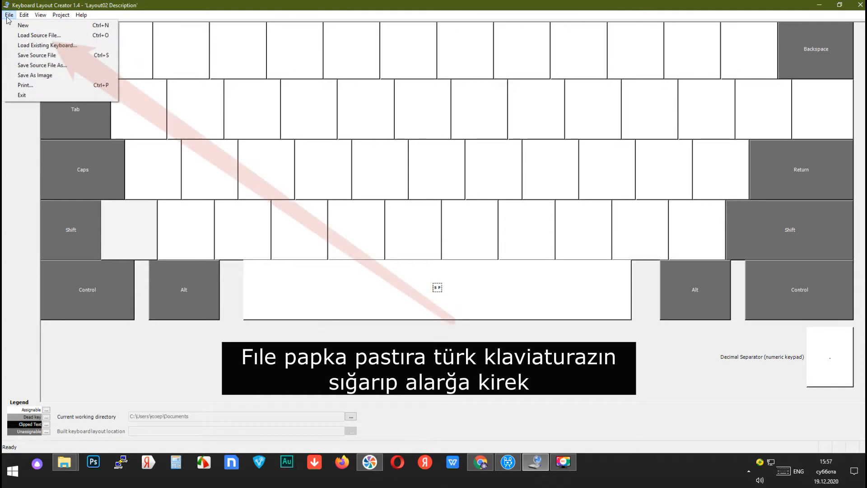
{"action": "left_click", "coordinate": [44, 47]}
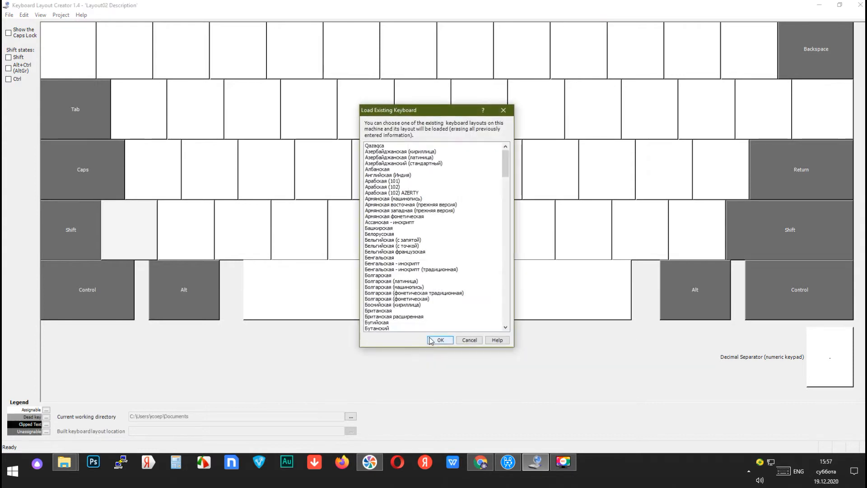
{"action": "left_click_drag", "start_coordinate": [505, 162], "coordinate": [504, 293]}
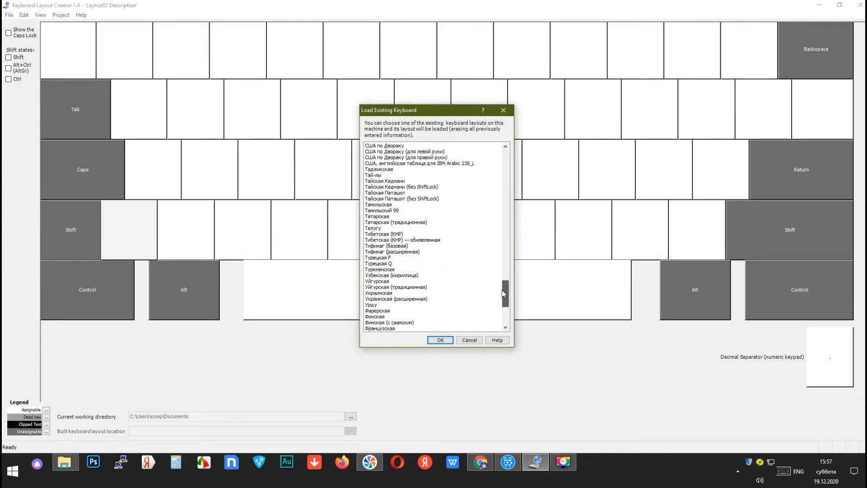
{"action": "left_click", "coordinate": [382, 264]}
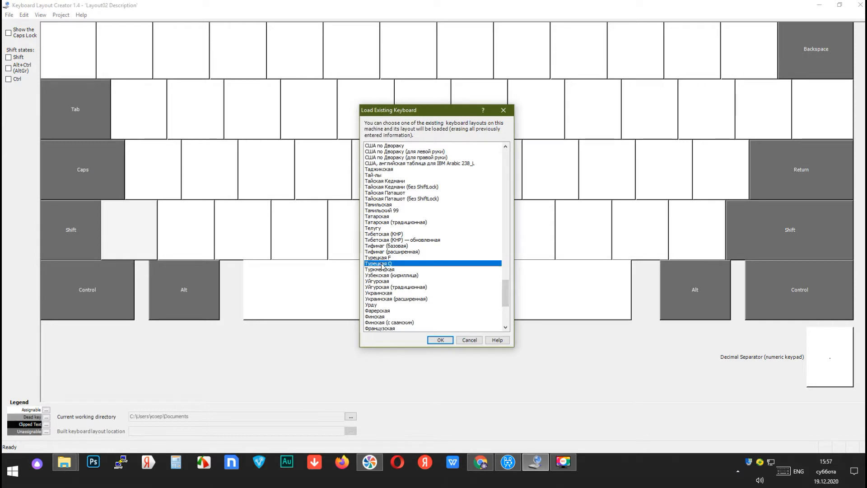
{"action": "left_click", "coordinate": [441, 341]}
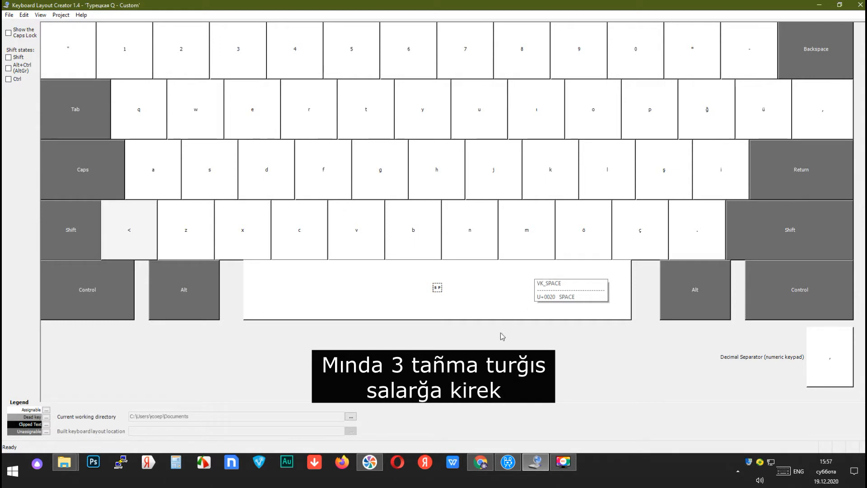
Show the Alt+Ctrl (AltGr) layer and consult the Unicode table in Chrome for the letter Î.
{"action": "left_click", "coordinate": [8, 68]}
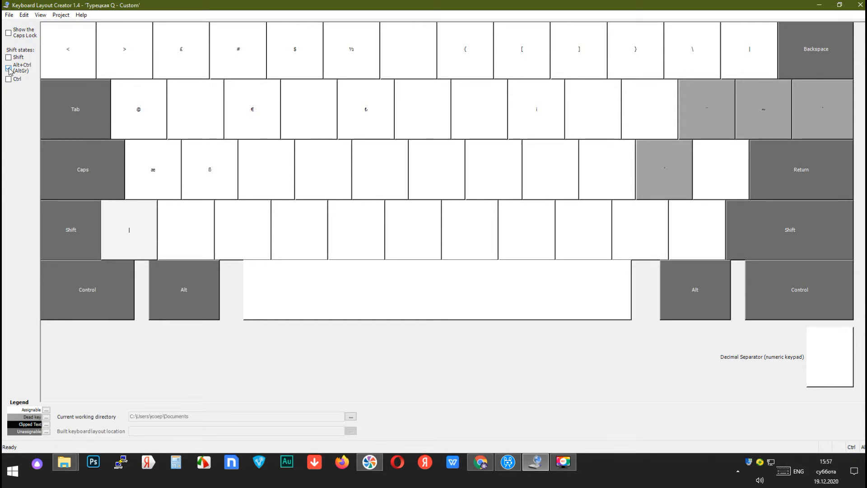
{"action": "left_click", "coordinate": [482, 463]}
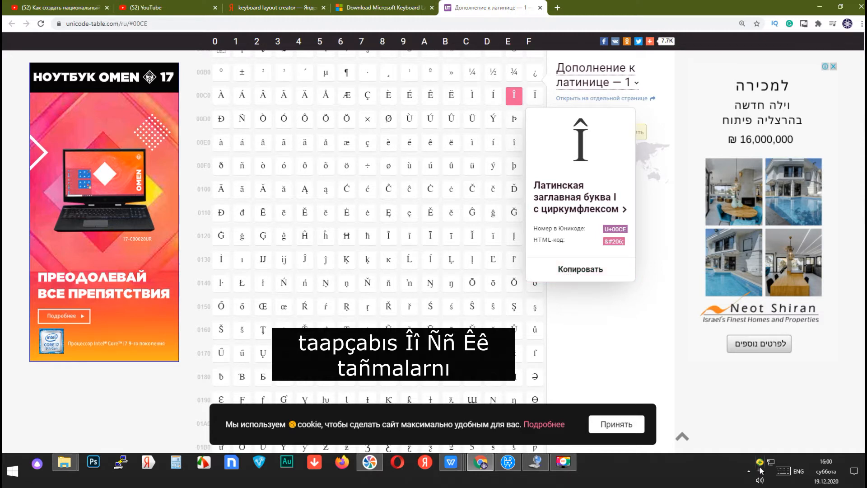
{"action": "left_click", "coordinate": [537, 466]}
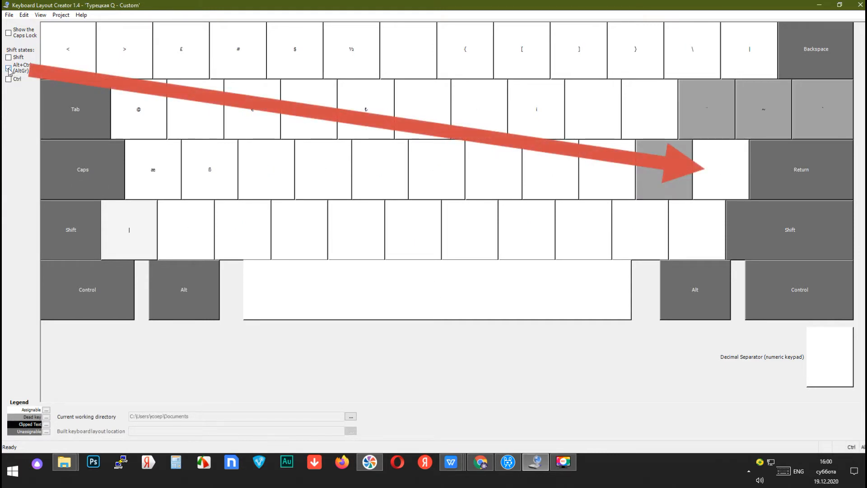
{"action": "left_click", "coordinate": [713, 174]}
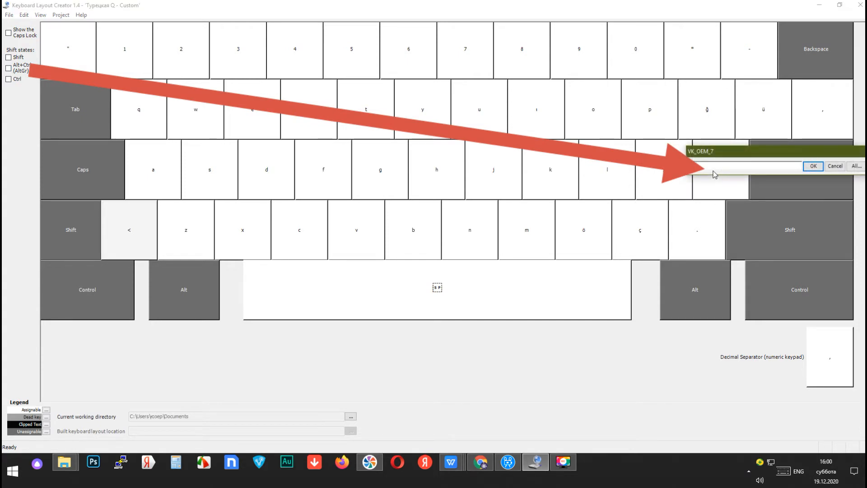
{"action": "left_click", "coordinate": [814, 167]}
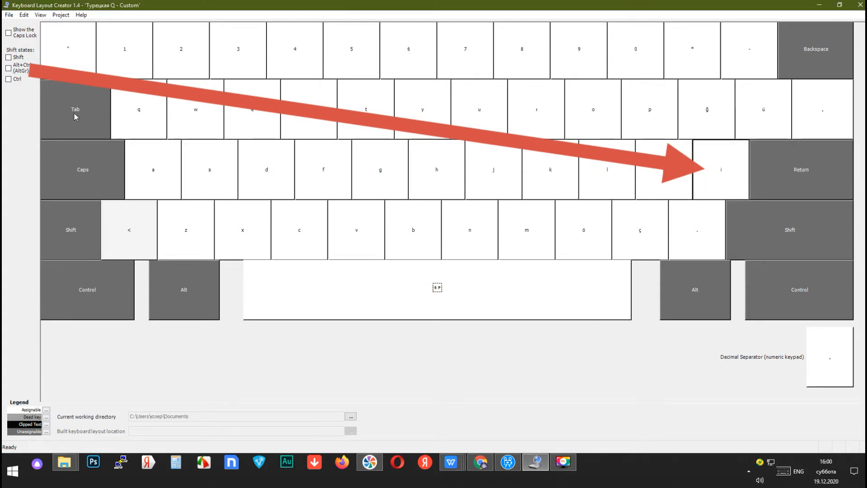
{"action": "left_click", "coordinate": [8, 69]}
{"action": "left_click", "coordinate": [731, 180]}
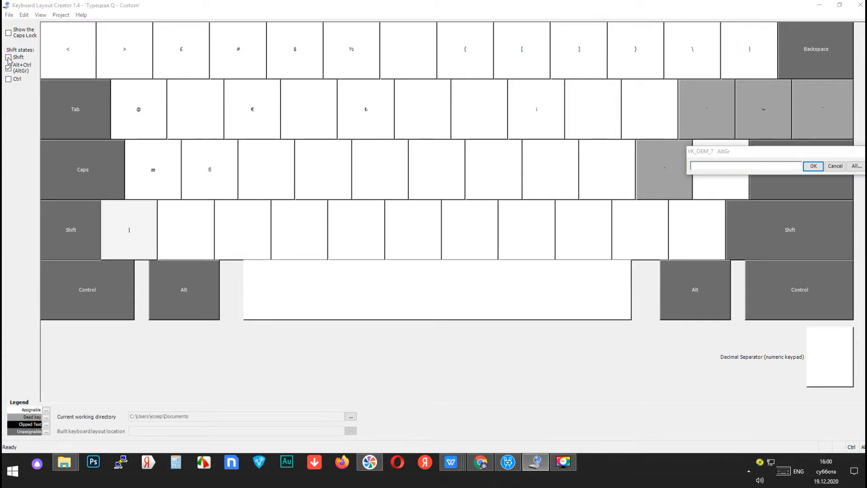
{"action": "left_click", "coordinate": [835, 165]}
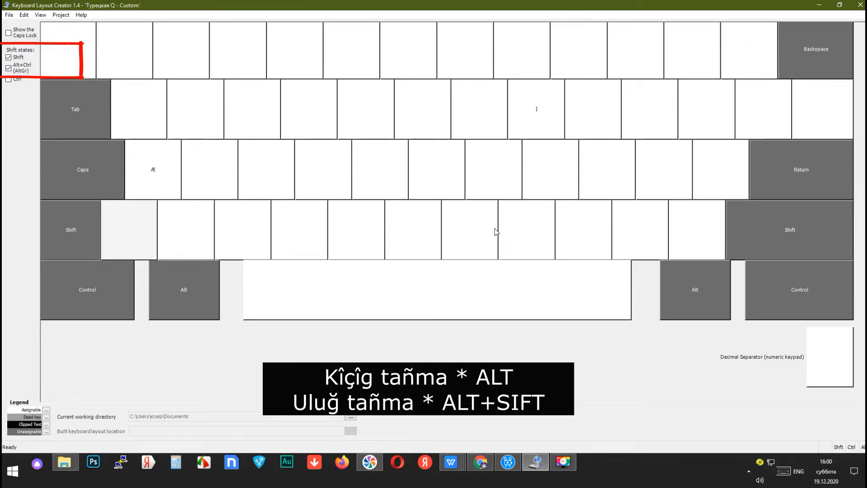
Assign the letter Î to the İ key in the combined Shift and Alt+Ctrl (AltGr) layer.
{"action": "left_click", "coordinate": [723, 167]}
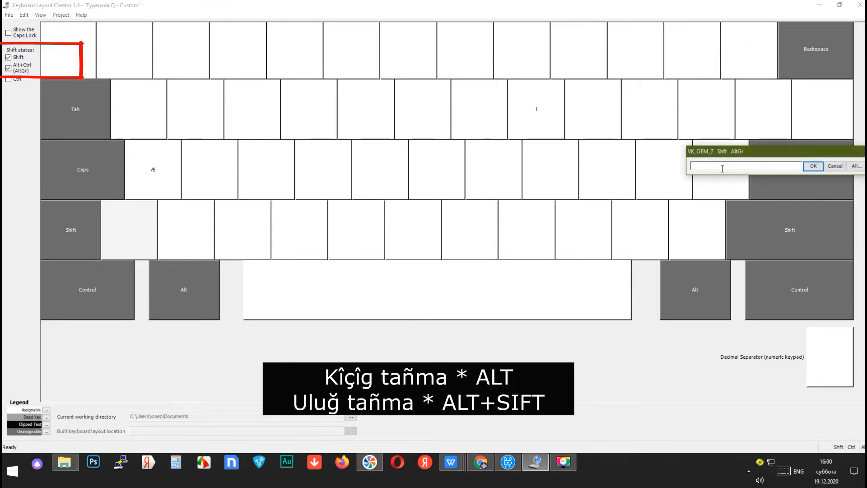
{"action": "type", "text": "Î"}
{"action": "left_click", "coordinate": [813, 166]}
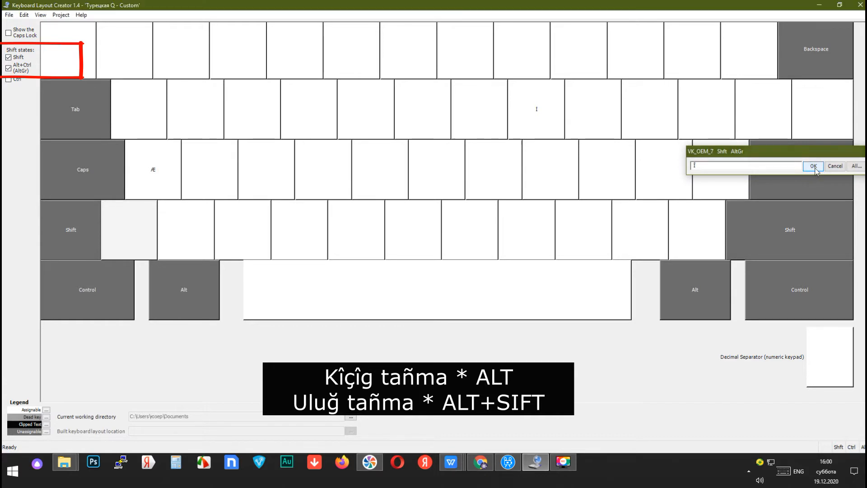
Examine the key assignments across the Shift, Alt+Ctrl (AltGr) and base layers.
{"action": "left_click", "coordinate": [9, 57]}
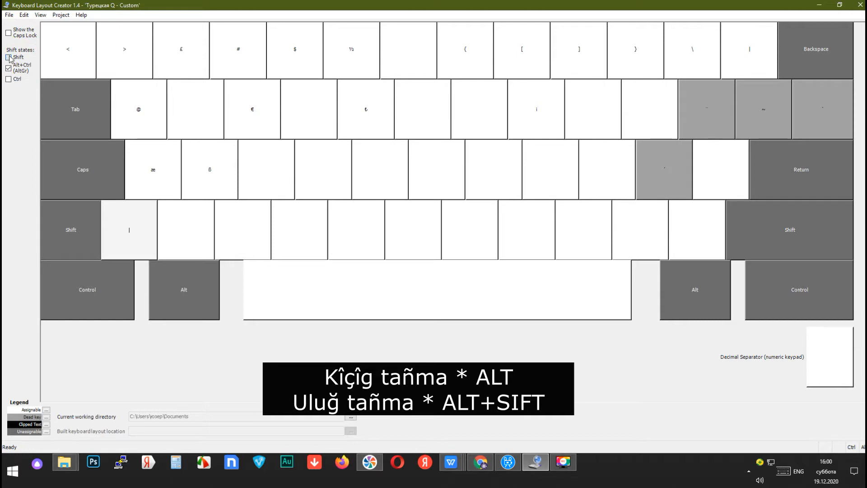
{"action": "left_click", "coordinate": [9, 58]}
{"action": "left_click", "coordinate": [9, 68]}
{"action": "left_click", "coordinate": [8, 57]}
{"action": "left_click", "coordinate": [8, 68]}
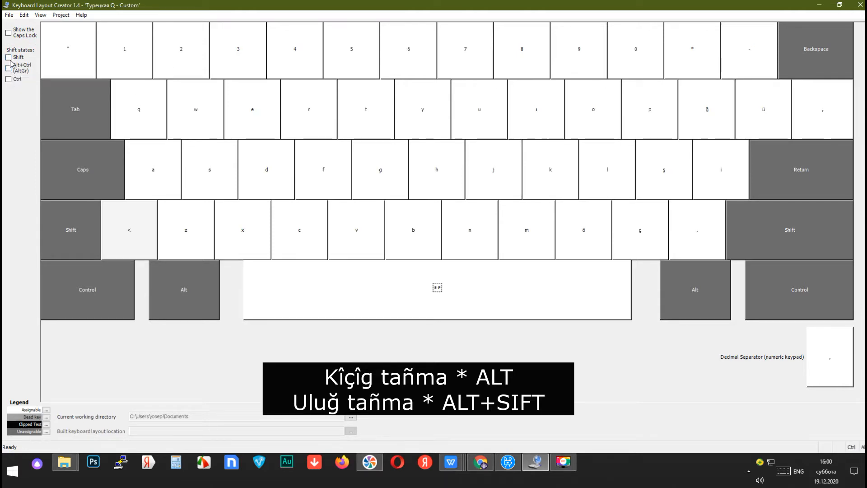
{"action": "left_click", "coordinate": [9, 57]}
{"action": "left_click", "coordinate": [9, 57]}
{"action": "left_click", "coordinate": [9, 68]}
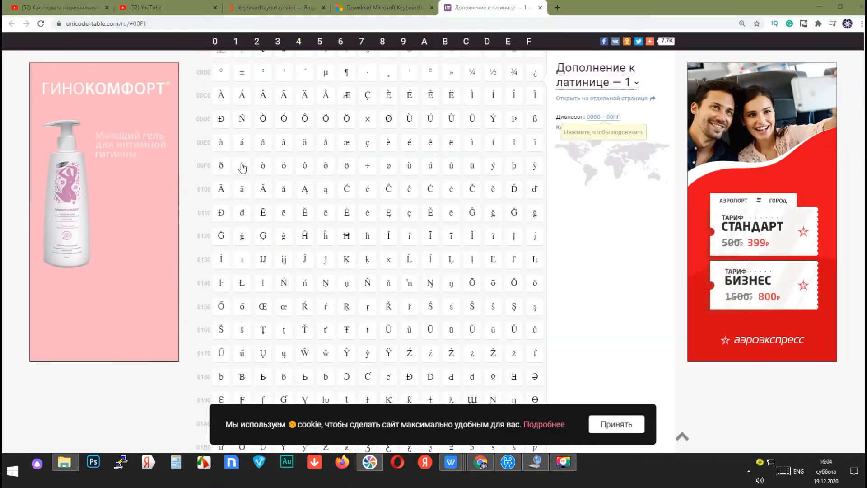
Copy the capital letter Ñ from the Unicode table in Chrome and return to Keyboard Layout Creator.
{"action": "left_click", "coordinate": [243, 120]}
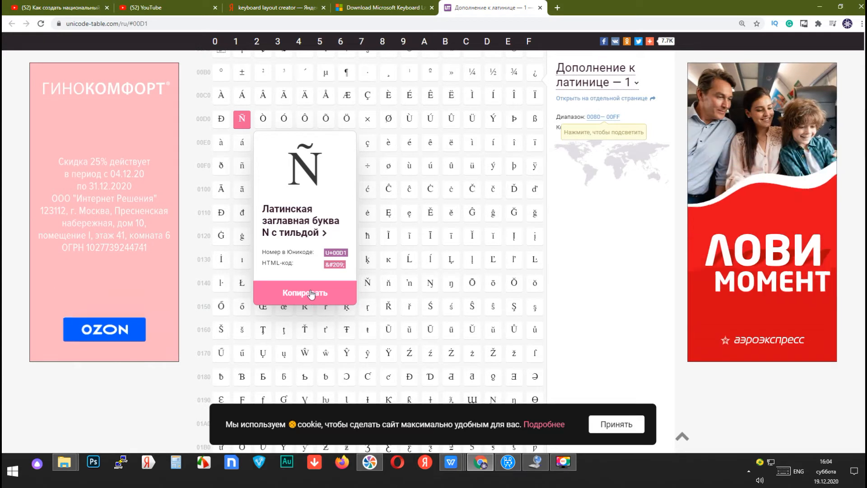
{"action": "left_click", "coordinate": [535, 467]}
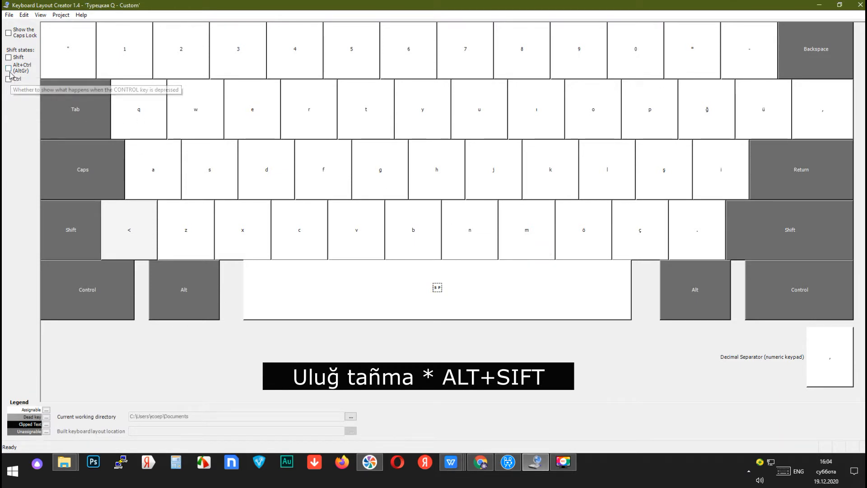
Assign the letter Ñ to the N key in the combined Shift and Alt+Ctrl (AltGr) layer.
{"action": "key", "text": "ctrl+alt"}
{"action": "left_click", "coordinate": [9, 57]}
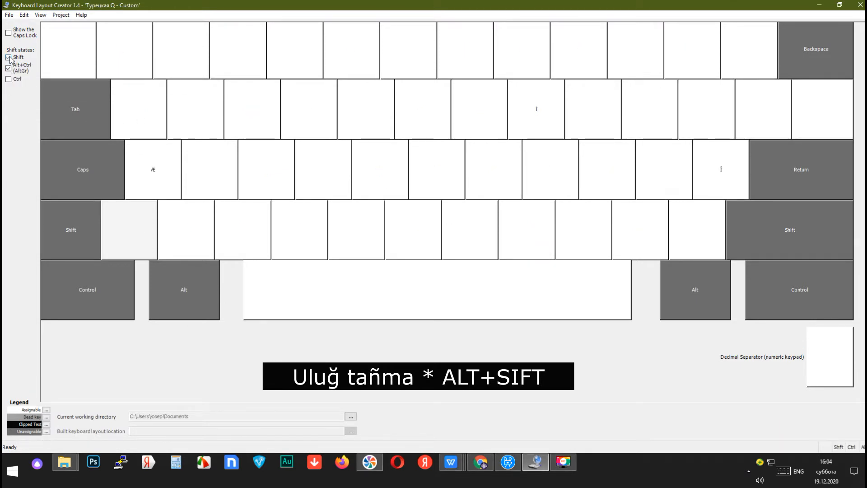
{"action": "left_click", "coordinate": [9, 57]}
{"action": "left_click", "coordinate": [9, 68]}
{"action": "left_click", "coordinate": [9, 69]}
{"action": "left_click", "coordinate": [9, 69]}
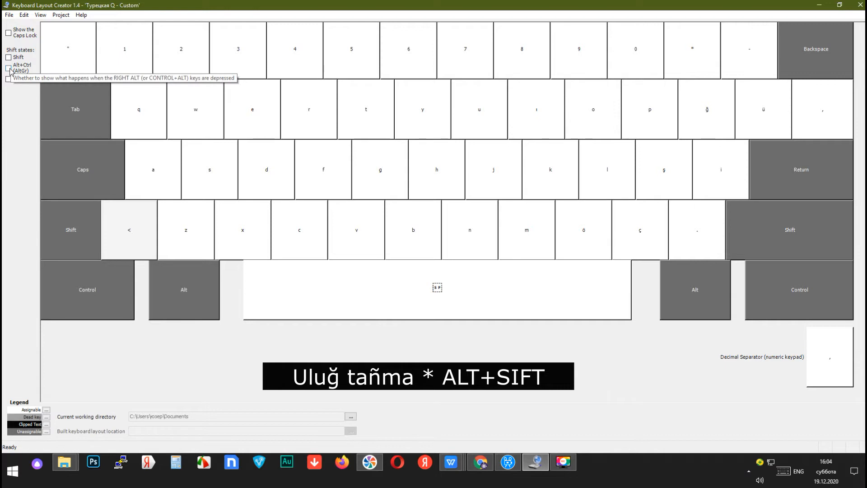
{"action": "left_click", "coordinate": [9, 68]}
{"action": "left_click", "coordinate": [8, 57]}
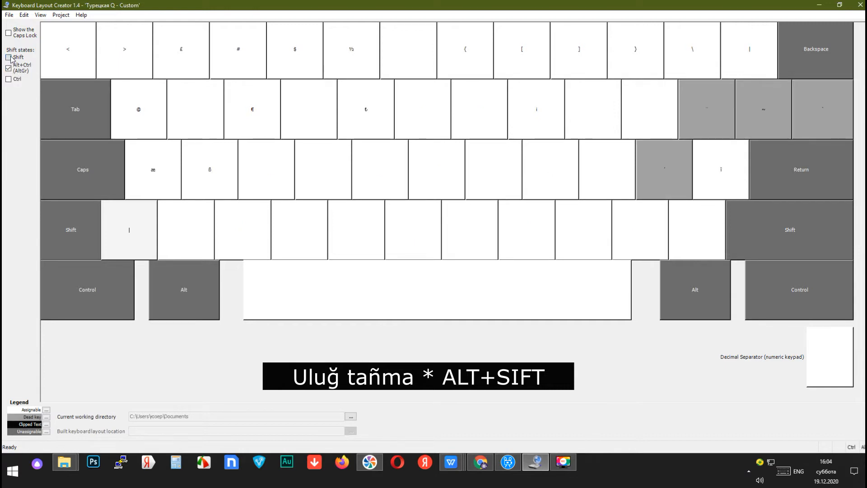
{"action": "left_click", "coordinate": [463, 241]}
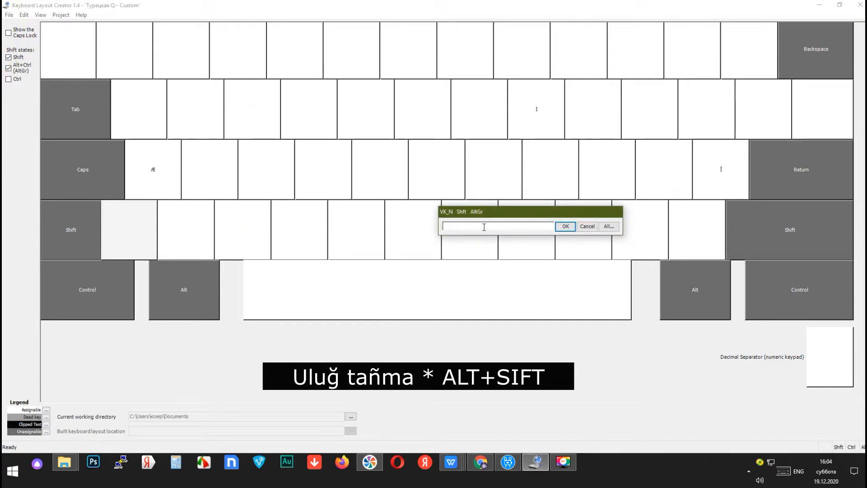
{"action": "type", "text": "Ñ"}
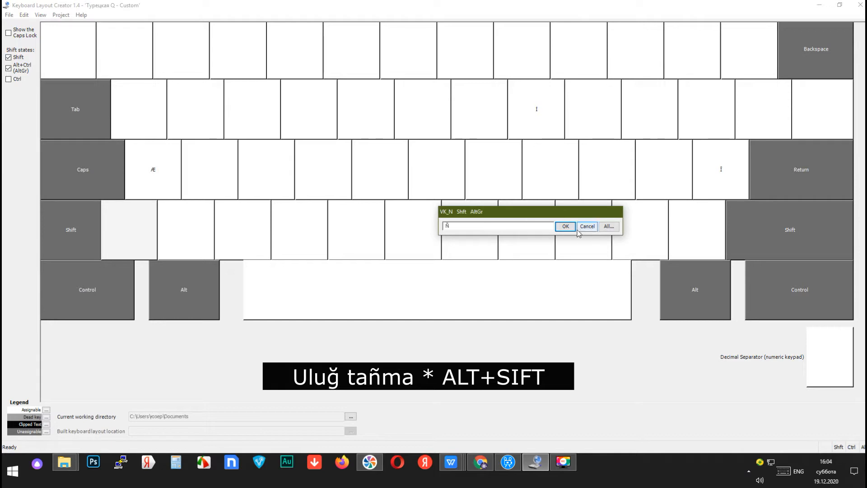
{"action": "left_click", "coordinate": [566, 227]}
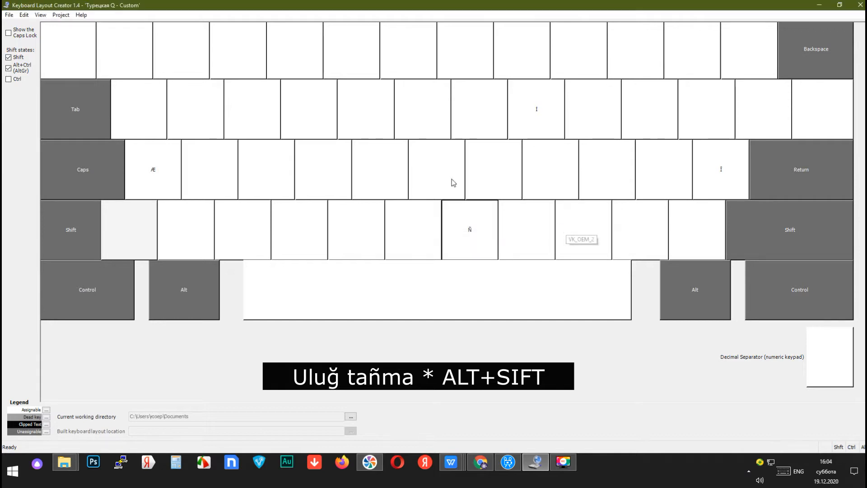
Compare the Shift layer with and without Alt+Ctrl (AltGr), and return to the base layer.
{"action": "left_click", "coordinate": [9, 67]}
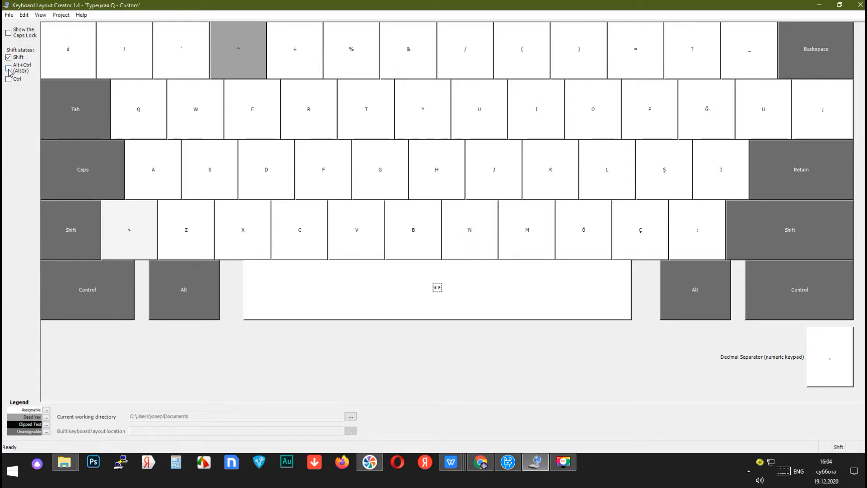
{"action": "left_click", "coordinate": [9, 68]}
{"action": "left_click", "coordinate": [9, 69]}
{"action": "left_click", "coordinate": [8, 69]}
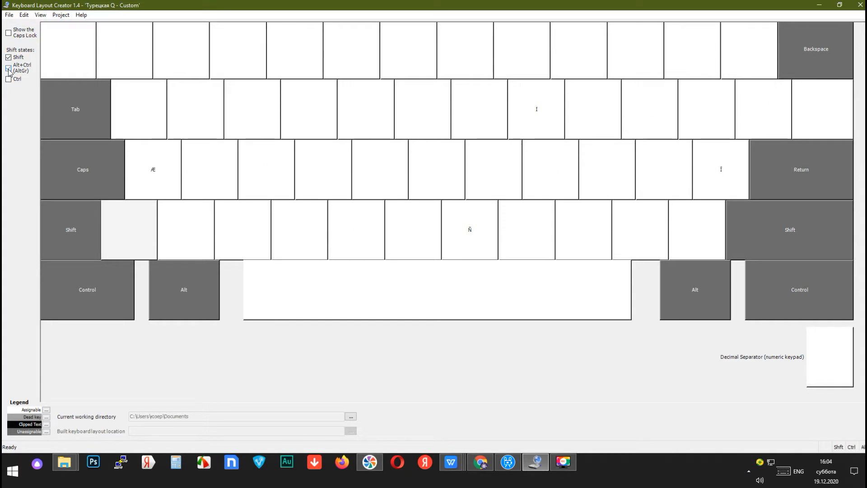
{"action": "left_click", "coordinate": [8, 69]}
{"action": "left_click", "coordinate": [8, 69]}
{"action": "left_click", "coordinate": [8, 68]}
{"action": "left_click", "coordinate": [8, 58]}
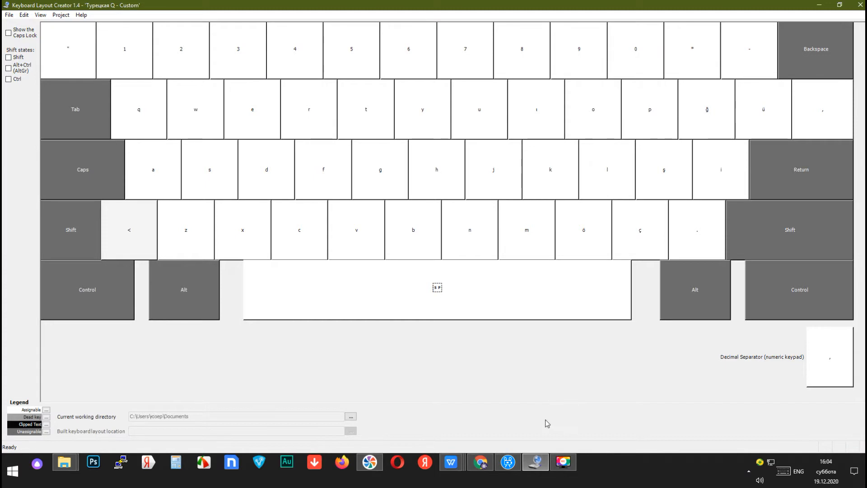
Copy the lowercase letter ñ from the Unicode table in Chrome and return to Keyboard Layout Creator.
{"action": "left_click", "coordinate": [484, 464]}
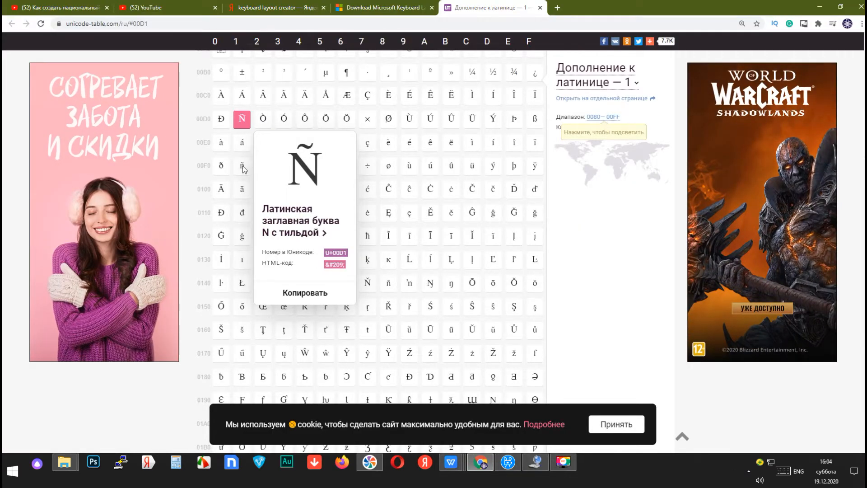
{"action": "left_click", "coordinate": [243, 168]}
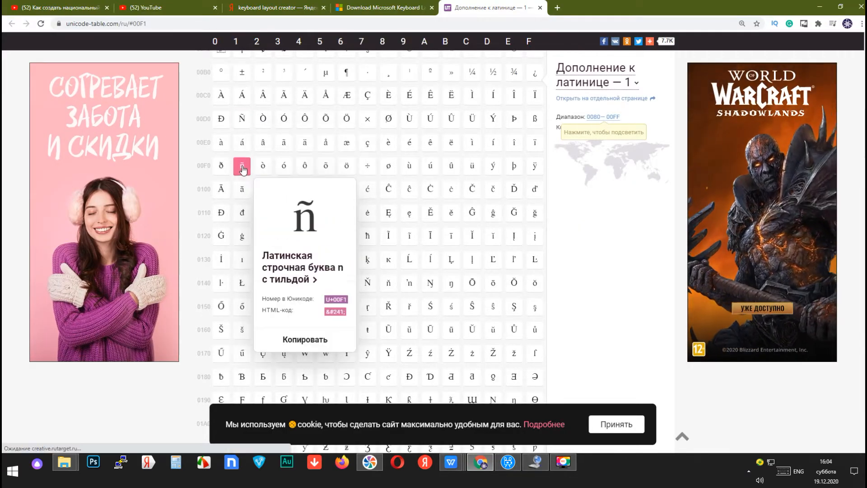
{"action": "left_click", "coordinate": [317, 340]}
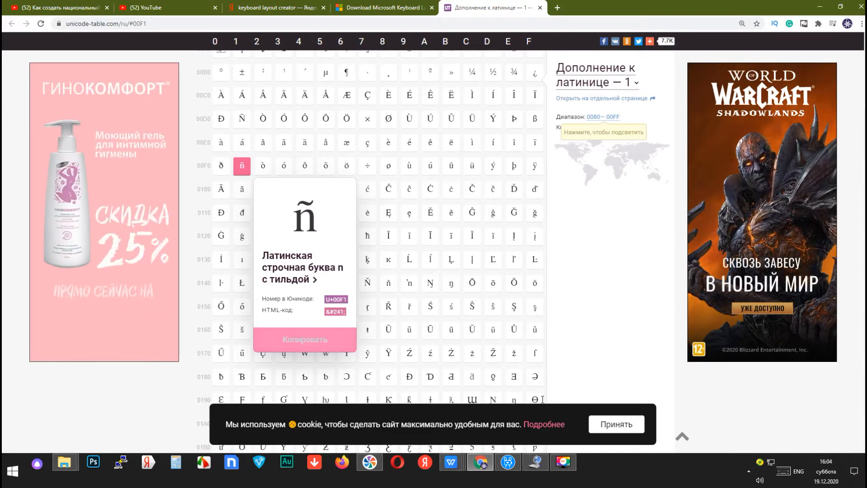
{"action": "left_click", "coordinate": [534, 461]}
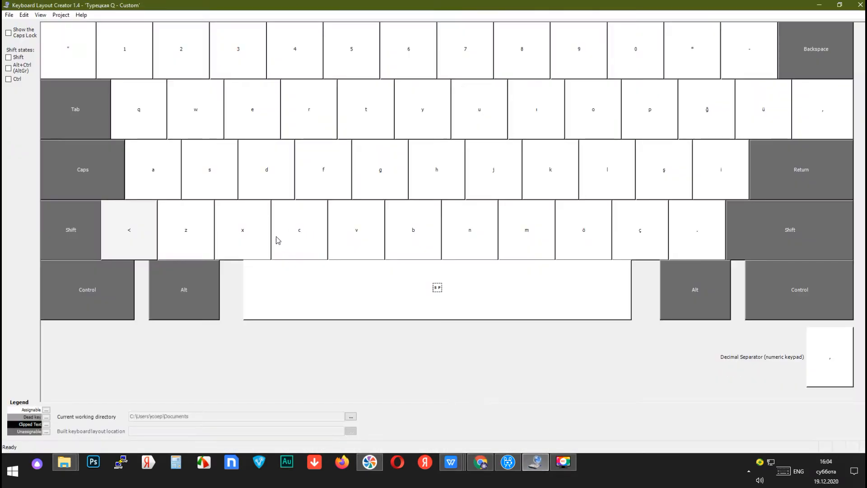
Assign the letter ñ to the N key in the Alt+Ctrl (AltGr) layer.
{"action": "left_click", "coordinate": [9, 68]}
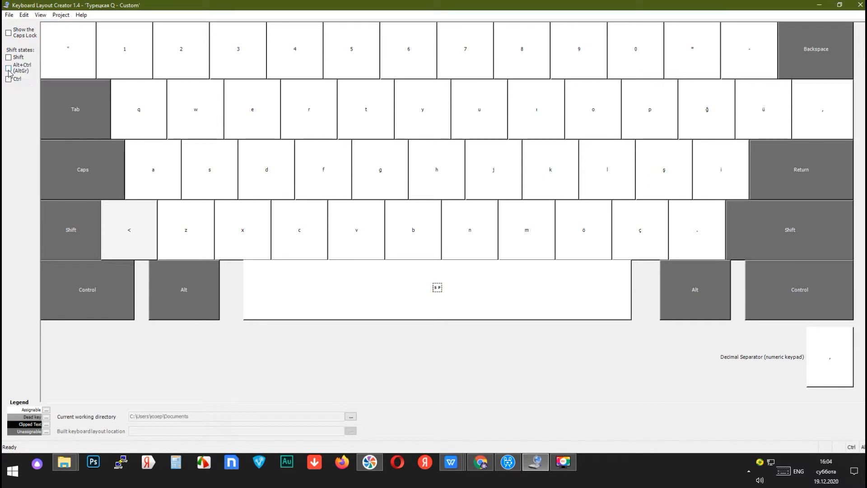
{"action": "left_click", "coordinate": [469, 238]}
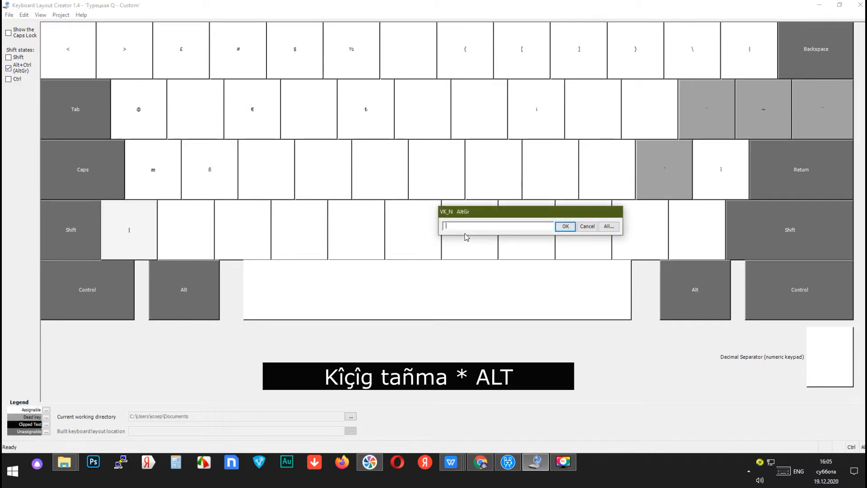
{"action": "type", "text": "ñ"}
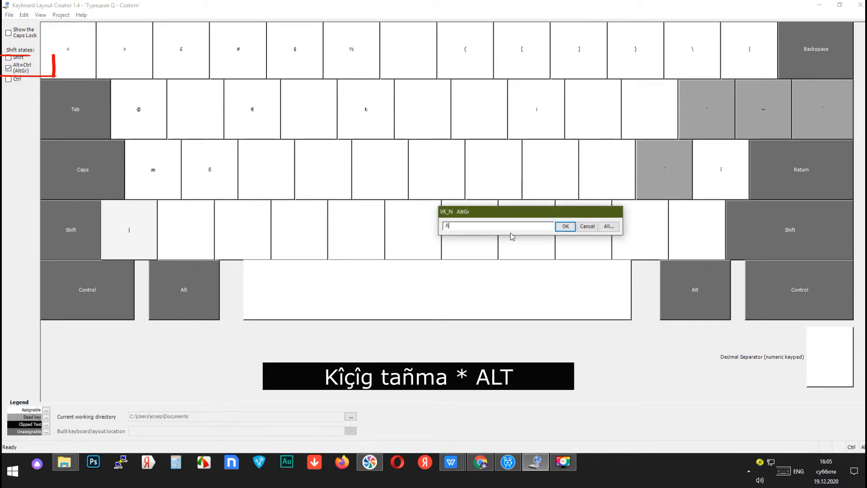
{"action": "left_click", "coordinate": [572, 230]}
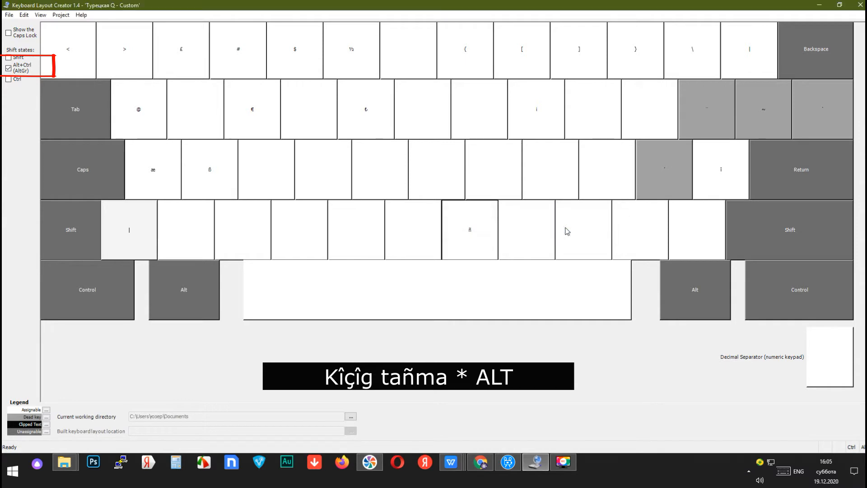
{"action": "left_click", "coordinate": [9, 68]}
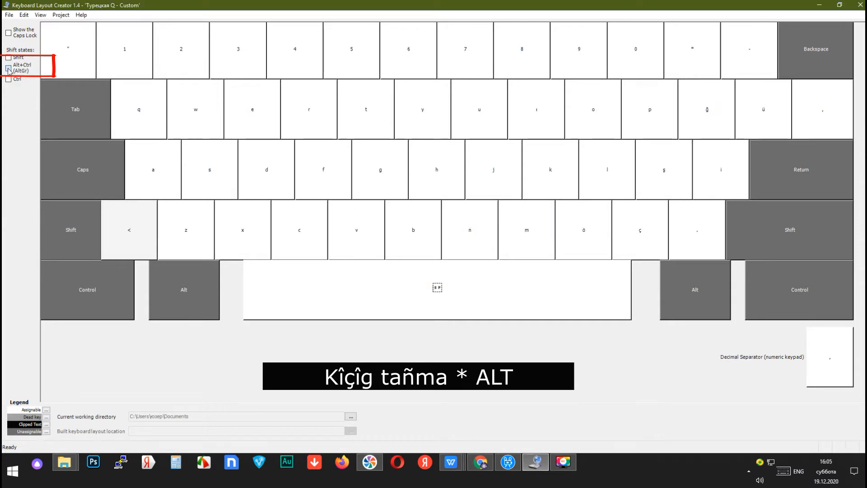
{"action": "left_click", "coordinate": [9, 68]}
{"action": "left_click", "coordinate": [8, 69]}
Switch to the Khakas alphabet presentation in WPS Office and review the letters Ê ê, Ñ ñ and Î î in its table.
{"action": "left_click", "coordinate": [818, 449]}
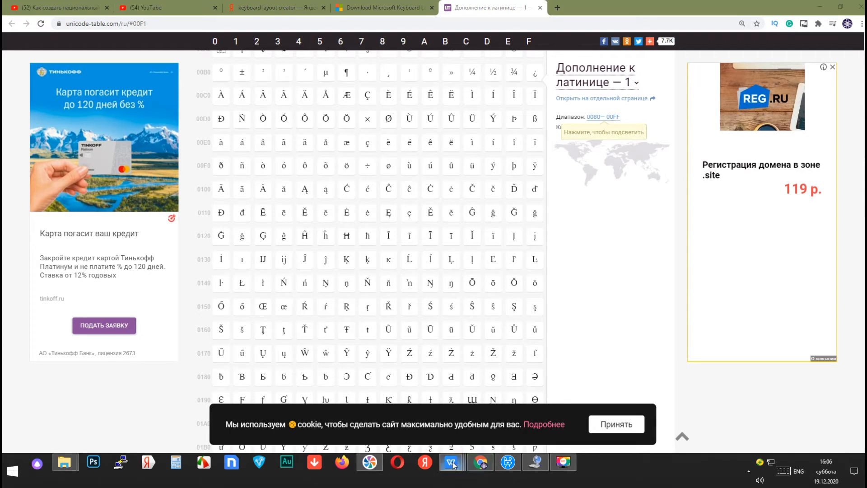
{"action": "mouse_move", "coordinate": [450, 462]}
{"action": "left_click", "coordinate": [378, 426]}
{"action": "double_click", "coordinate": [520, 337]}
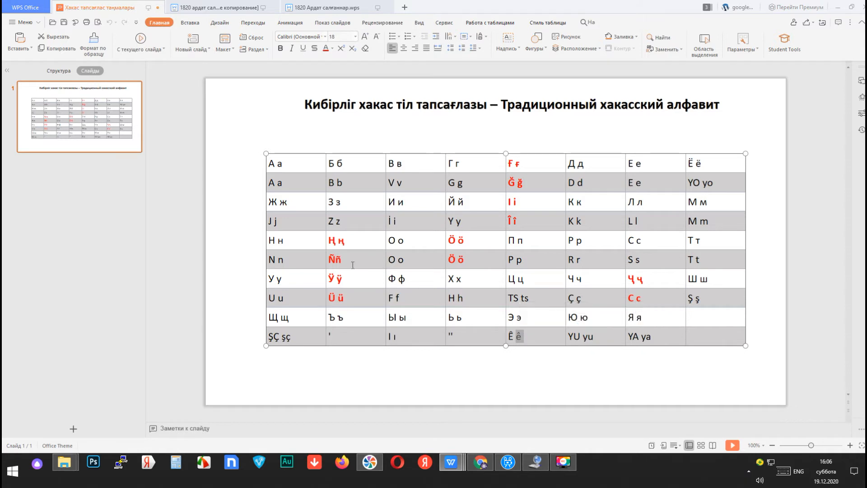
{"action": "double_click", "coordinate": [339, 260]}
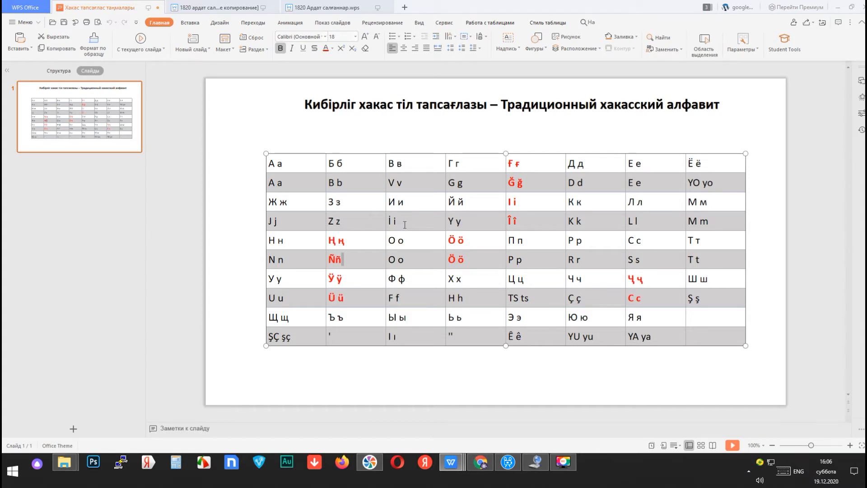
{"action": "double_click", "coordinate": [510, 220]}
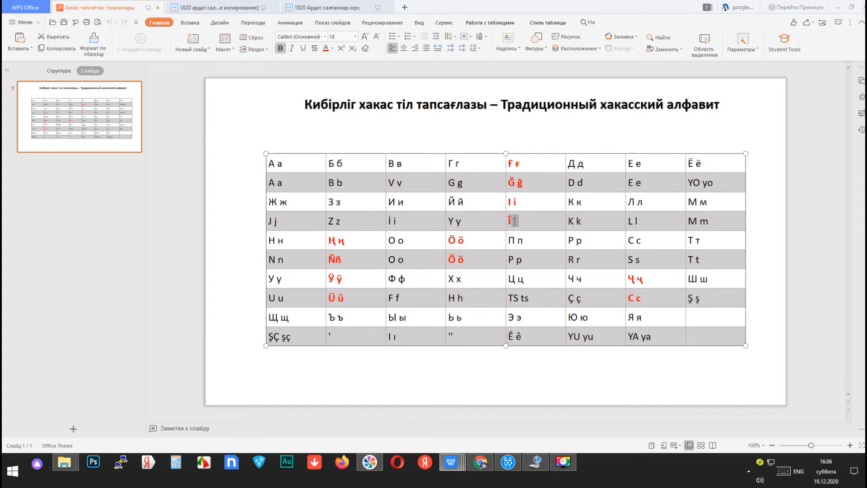
{"action": "left_click_drag", "start_coordinate": [344, 260], "coordinate": [336, 257]}
{"action": "mouse_move", "coordinate": [530, 336]}
{"action": "left_mouse_down"}
{"action": "mouse_move", "coordinate": [509, 337]}
{"action": "mouse_move", "coordinate": [526, 337]}
{"action": "left_mouse_up"}
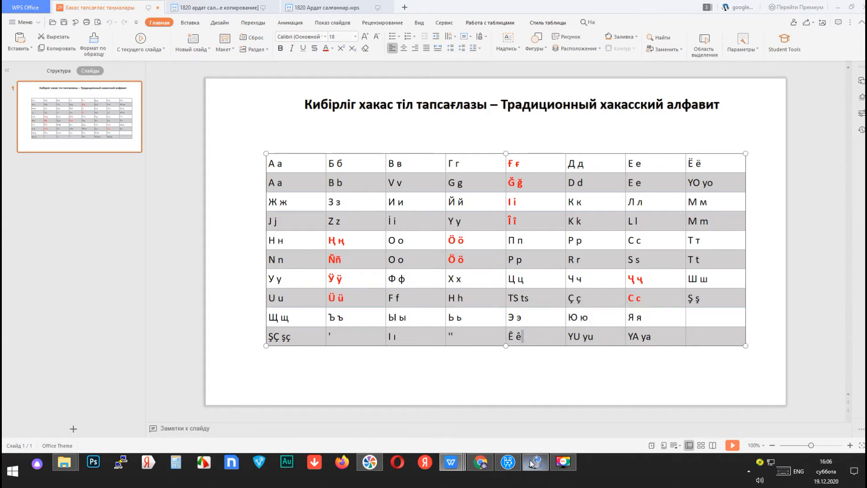
{"action": "mouse_move", "coordinate": [483, 461]}
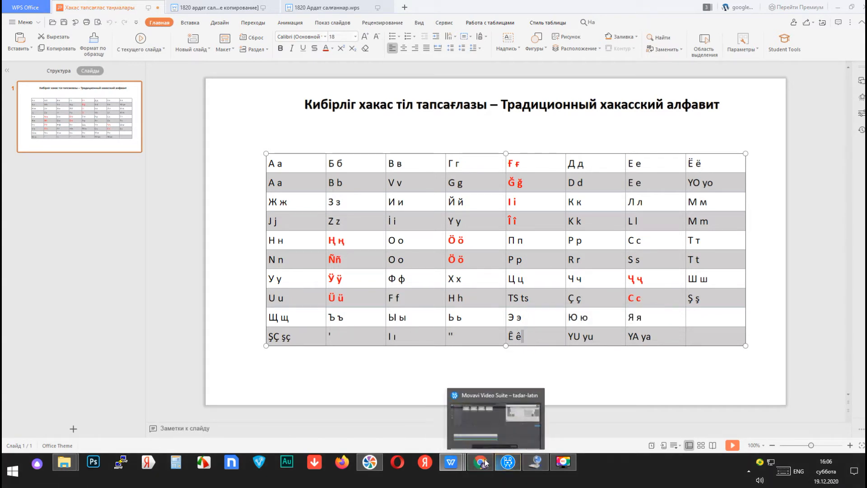
Copy the capital letter Ê from the Unicode table in Chrome and return to Keyboard Layout Creator.
{"action": "left_click", "coordinate": [483, 462]}
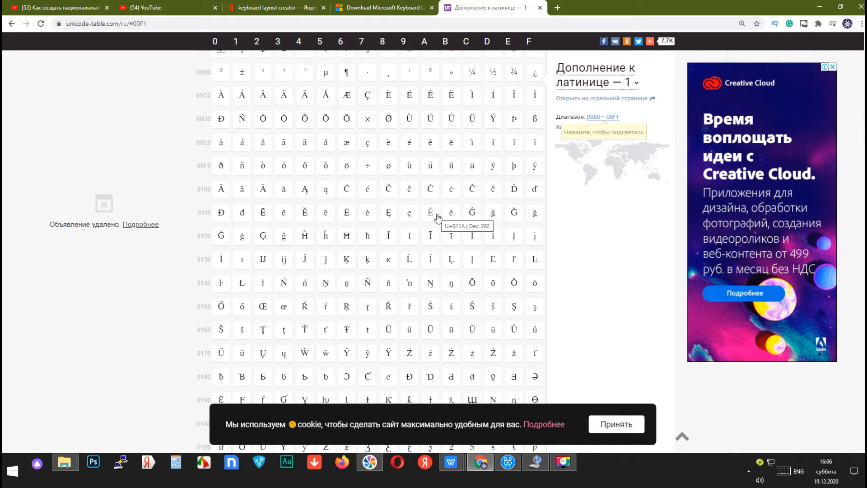
{"action": "left_click", "coordinate": [432, 96]}
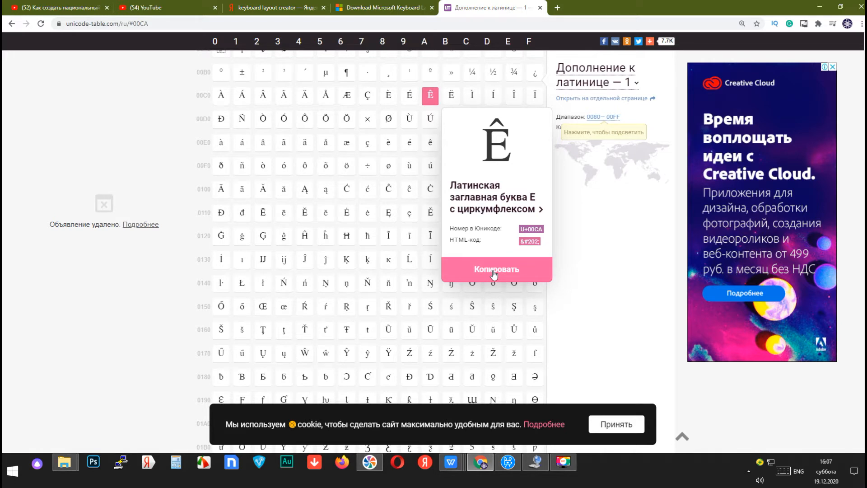
{"action": "mouse_move", "coordinate": [514, 465]}
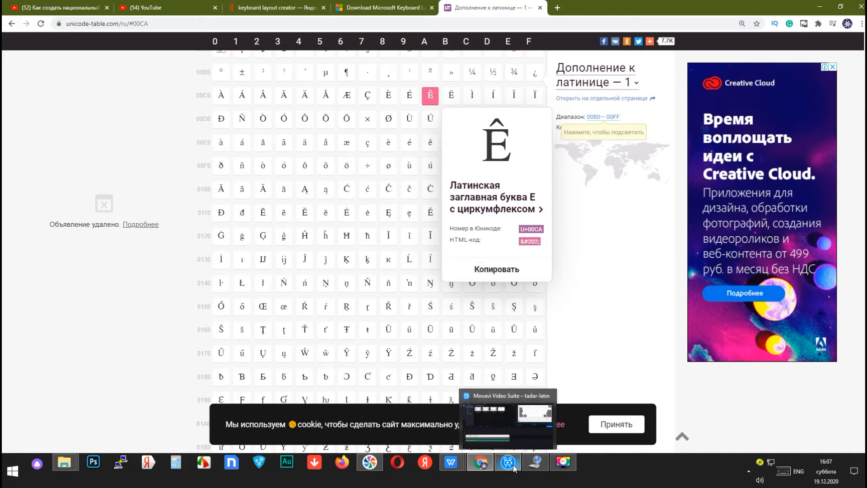
{"action": "left_click", "coordinate": [536, 462]}
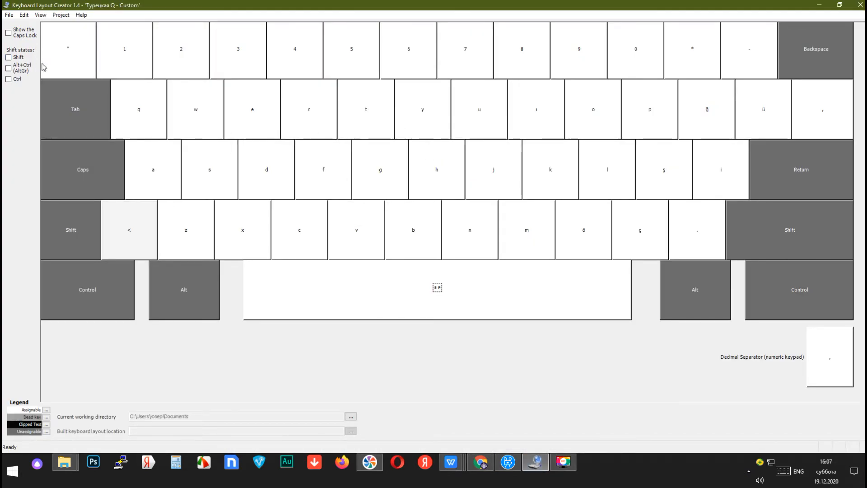
Compare the base layer with the Alt+Ctrl (AltGr) layer.
{"action": "left_click", "coordinate": [9, 68]}
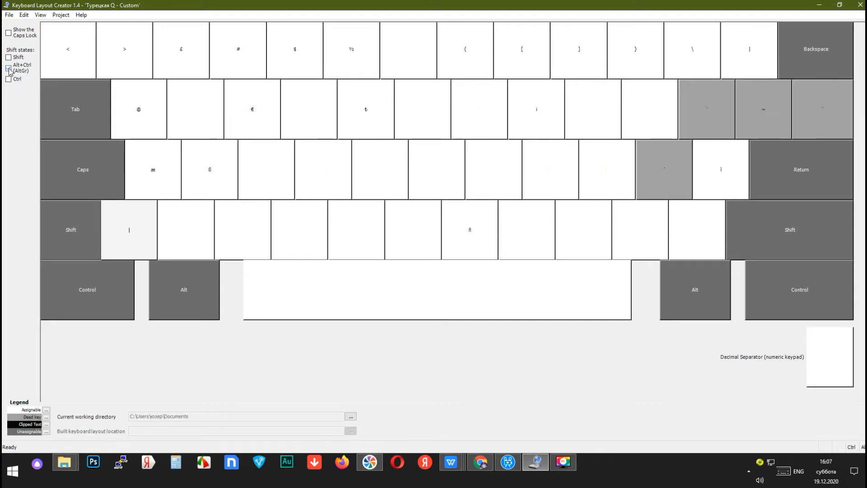
{"action": "left_click", "coordinate": [9, 68]}
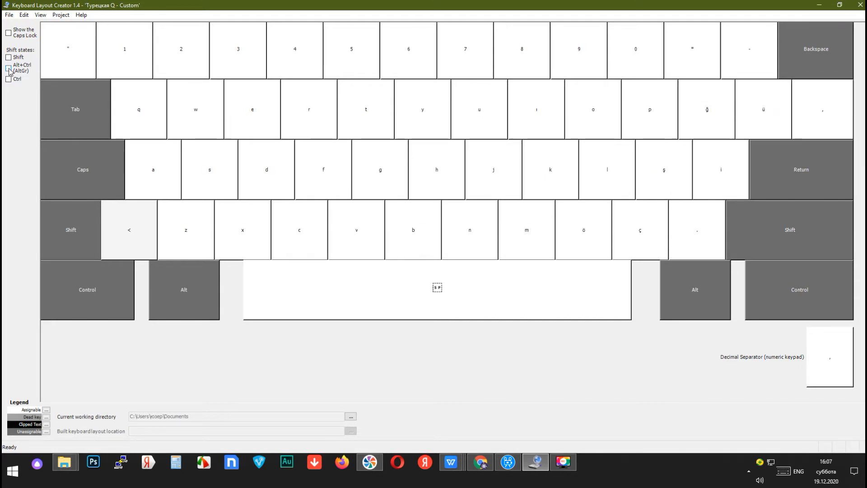
{"action": "left_click", "coordinate": [9, 69]}
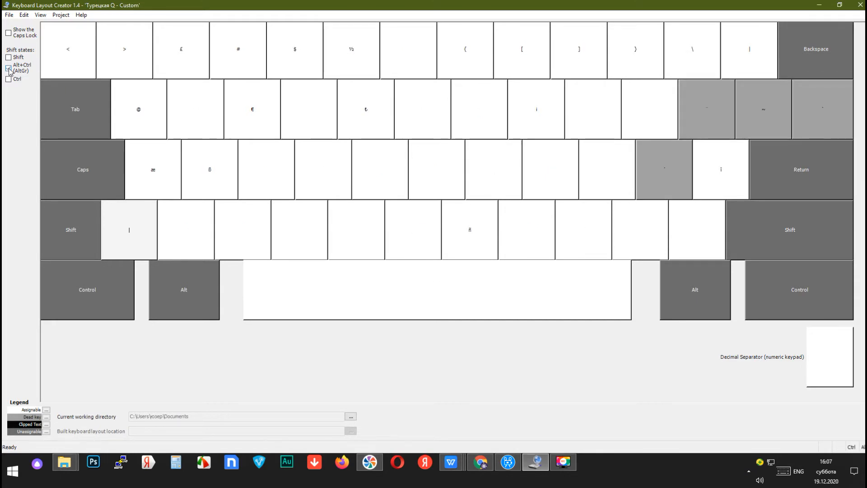
{"action": "left_click", "coordinate": [9, 69]}
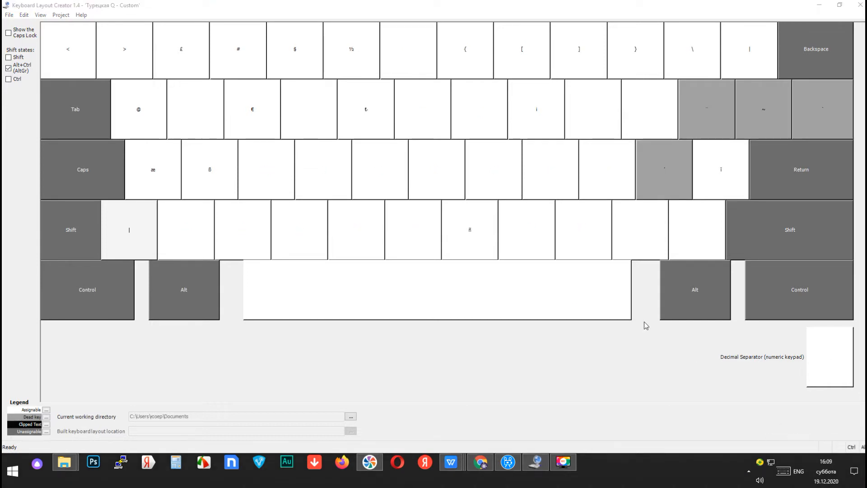
{"action": "left_click", "coordinate": [8, 69]}
{"action": "left_click", "coordinate": [8, 68]}
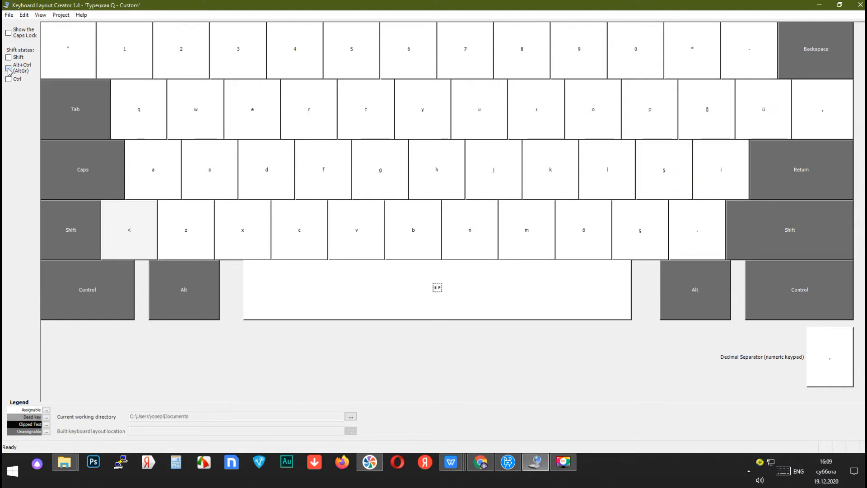
{"action": "left_click", "coordinate": [9, 68]}
{"action": "left_click", "coordinate": [579, 240]}
{"action": "left_click", "coordinate": [700, 226]}
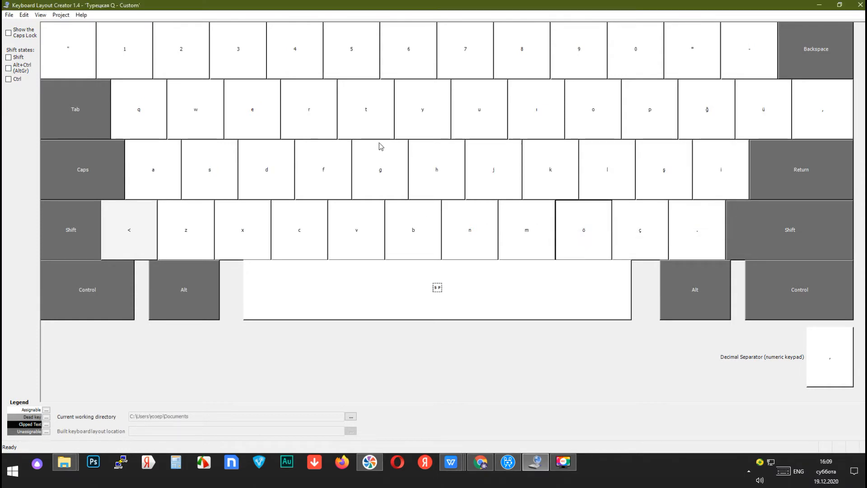
{"action": "left_click", "coordinate": [13, 72]}
{"action": "left_click", "coordinate": [589, 229]}
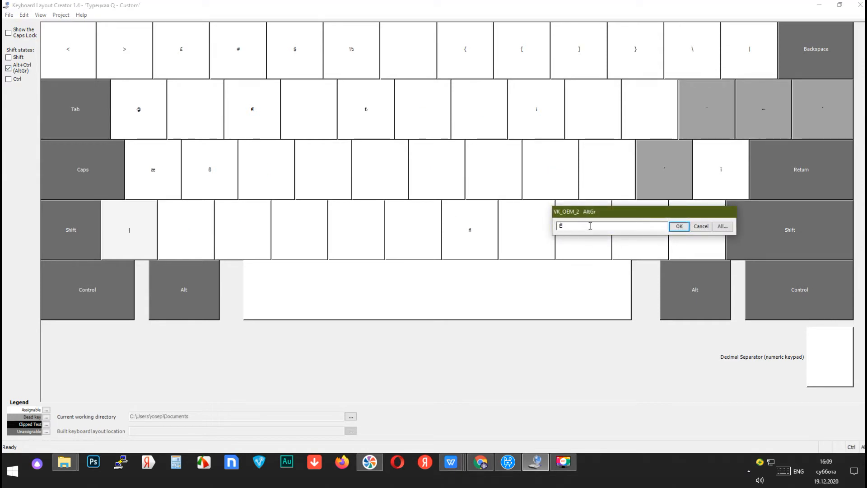
{"action": "left_click", "coordinate": [701, 226]}
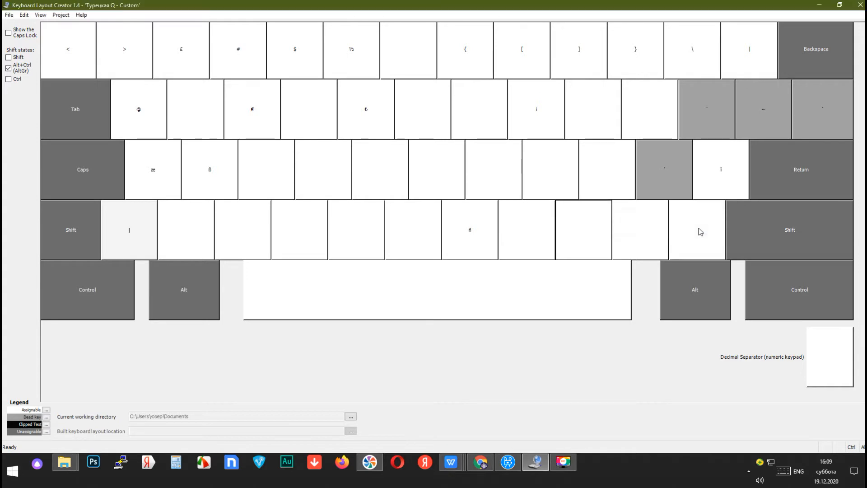
Assign the capital letter Ê to the Ö key in the Shift + Alt+Ctrl (AltGr) layer.
{"action": "left_click", "coordinate": [9, 57]}
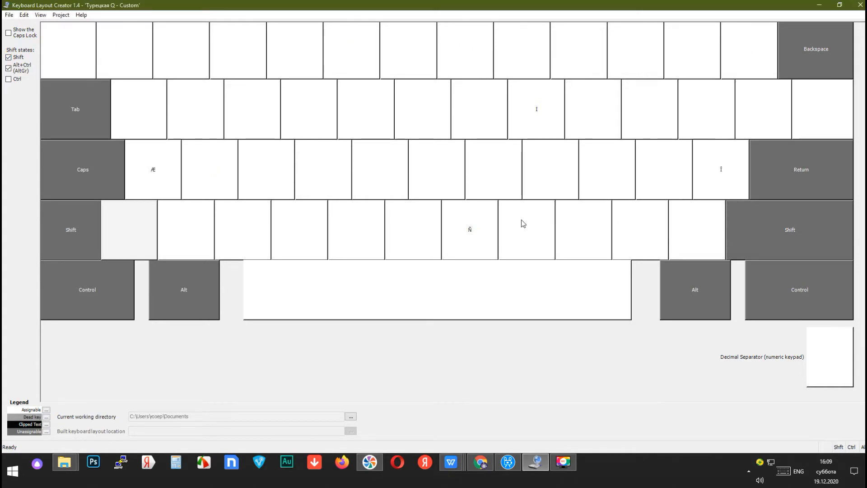
{"action": "left_click", "coordinate": [9, 69]}
{"action": "left_click", "coordinate": [8, 69]}
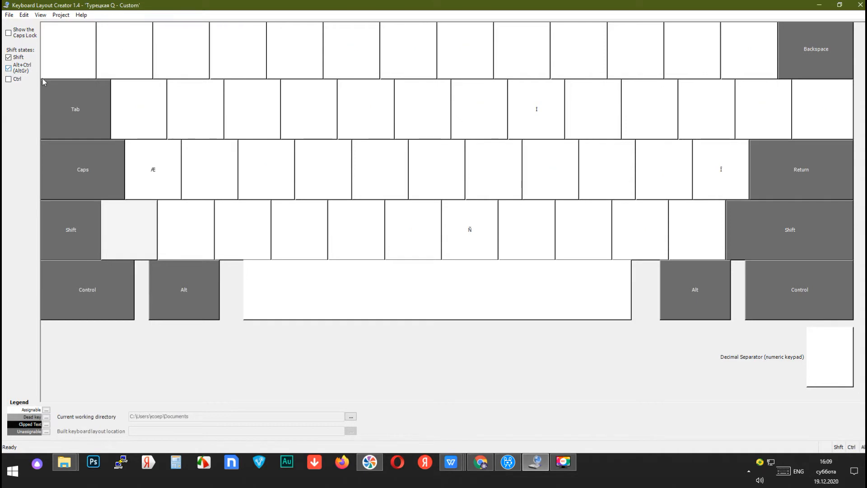
{"action": "left_click", "coordinate": [566, 235]}
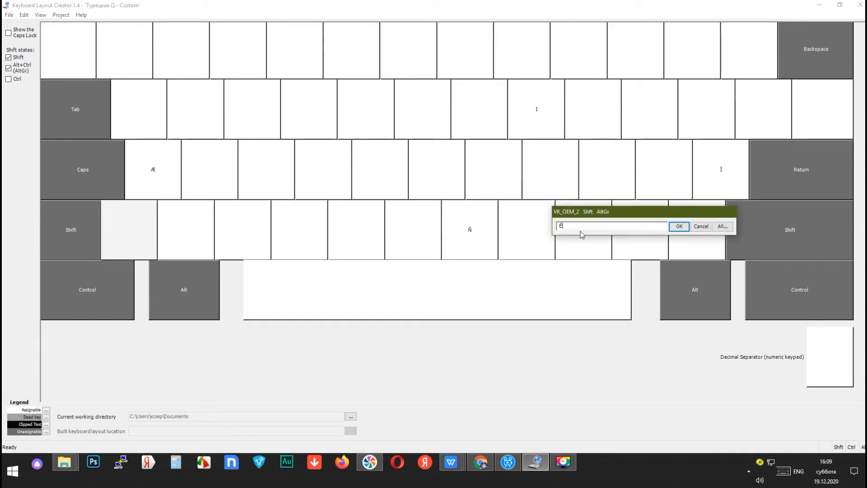
{"action": "left_click", "coordinate": [679, 227]}
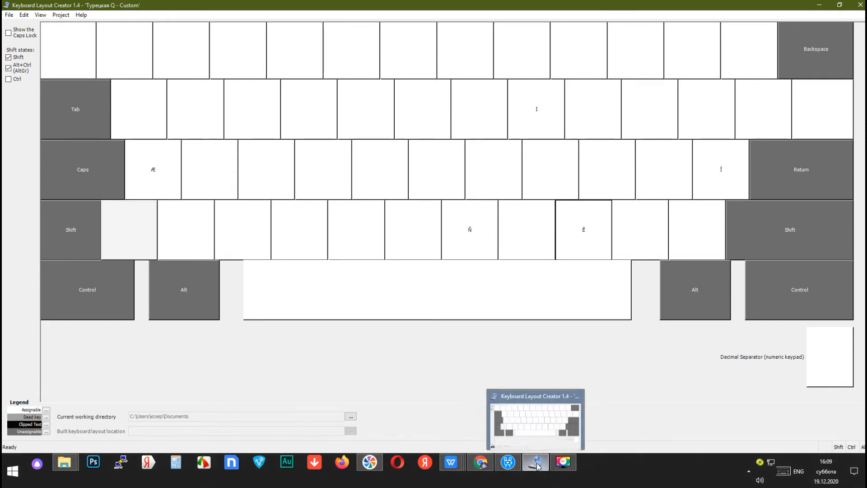
Copy the lowercase letter ê from the Unicode table in Chrome and return to Keyboard Layout Creator.
{"action": "left_click", "coordinate": [483, 463]}
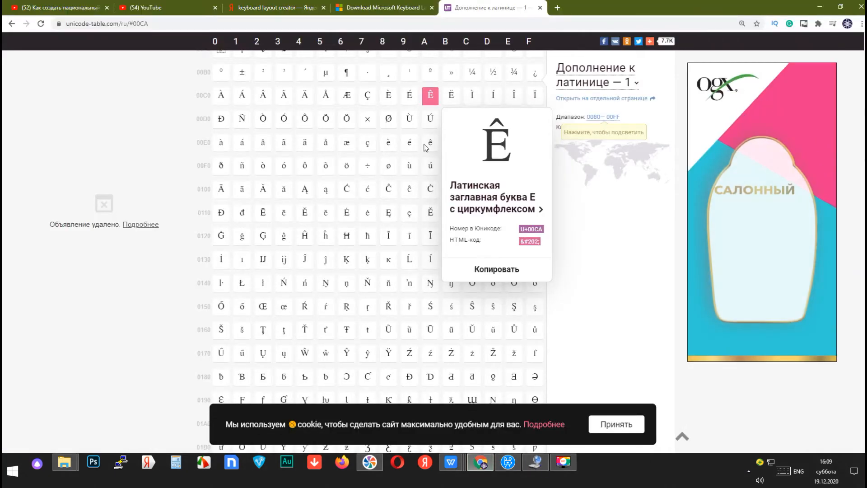
{"action": "left_click", "coordinate": [432, 145]}
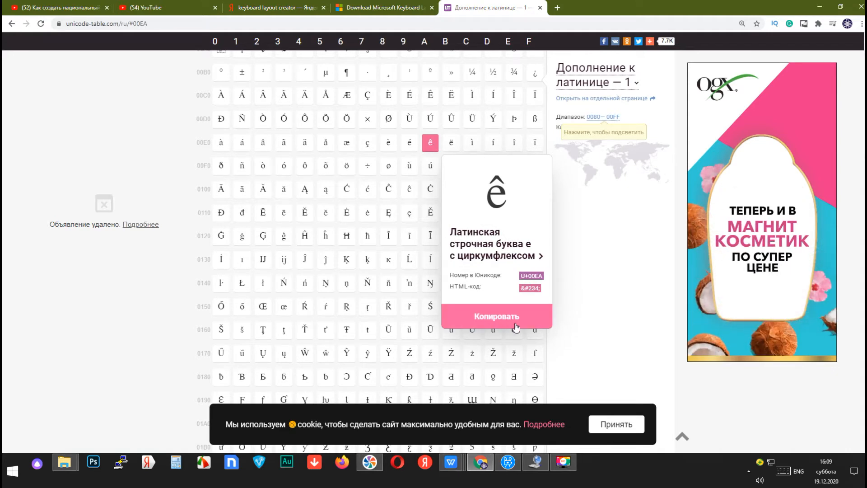
{"action": "left_click", "coordinate": [536, 462]}
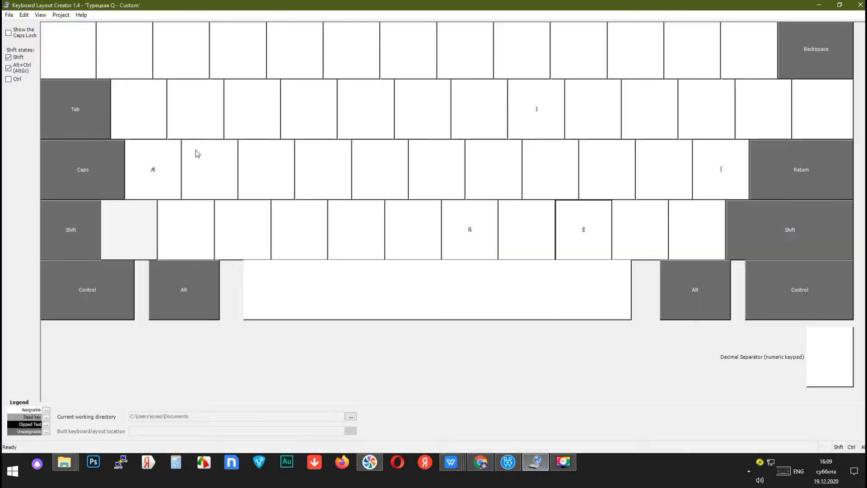
Assign the lowercase letter ê to the Ö key in the Alt+Ctrl (AltGr) layer and return to the base layer.
{"action": "left_click", "coordinate": [9, 57]}
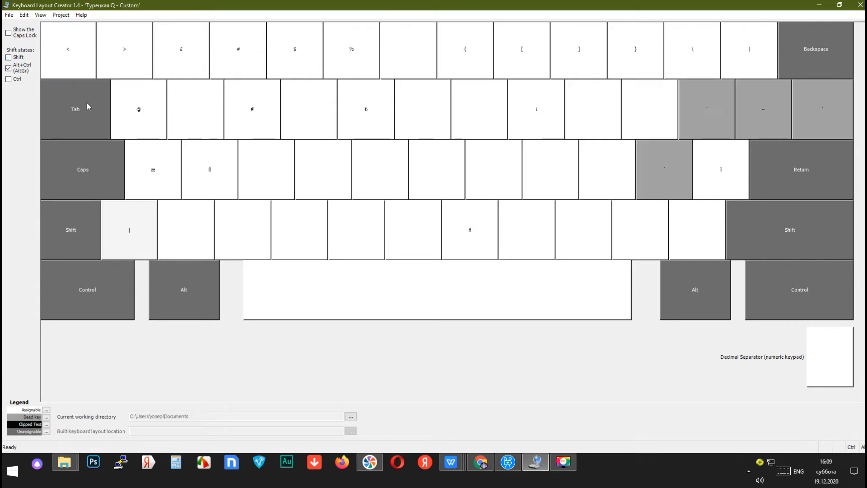
{"action": "left_click", "coordinate": [575, 227]}
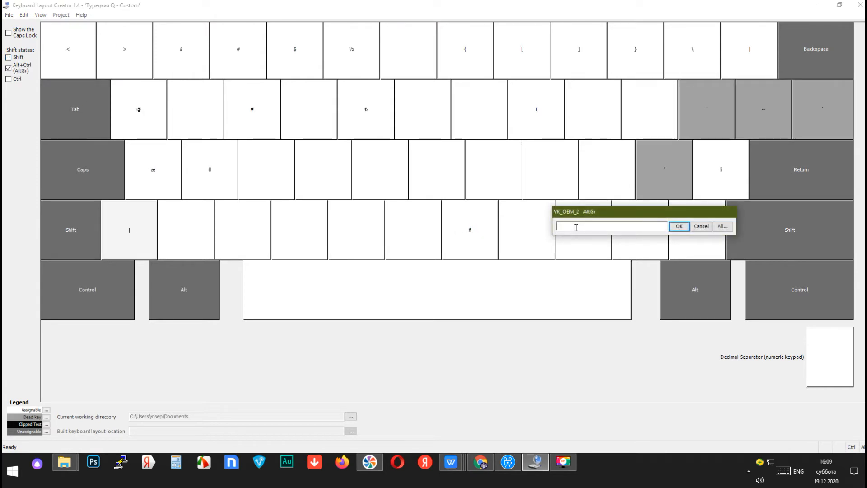
{"action": "left_click", "coordinate": [679, 226]}
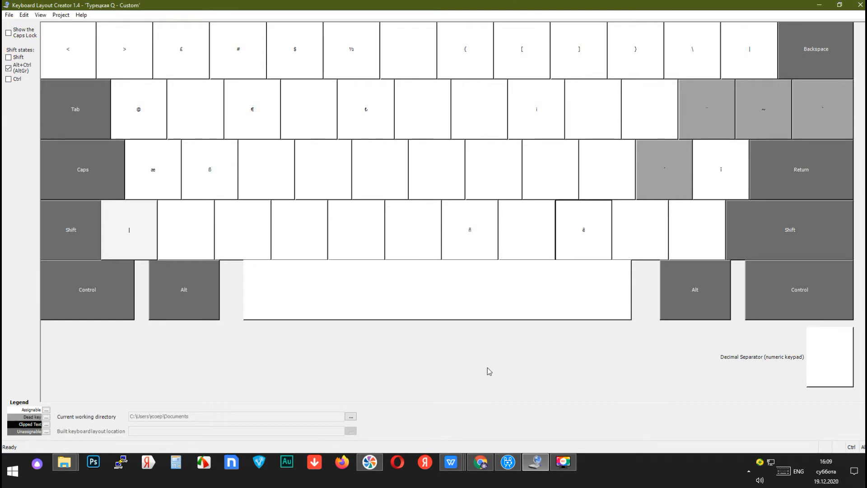
{"action": "left_click", "coordinate": [9, 69]}
{"action": "left_click", "coordinate": [8, 70]}
{"action": "left_click", "coordinate": [8, 69]}
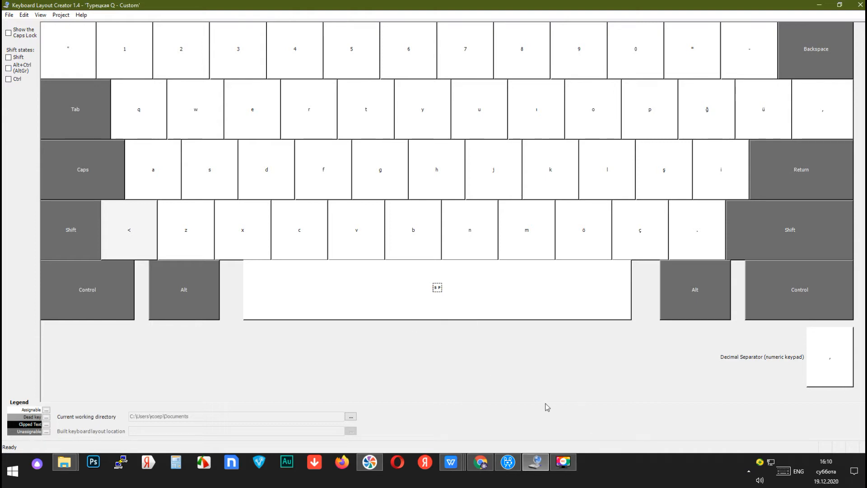
Start building the DLL and setup package, choosing to review the layout's name, description and language properties first.
{"action": "left_click", "coordinate": [10, 15]}
{"action": "mouse_move", "coordinate": [61, 15]}
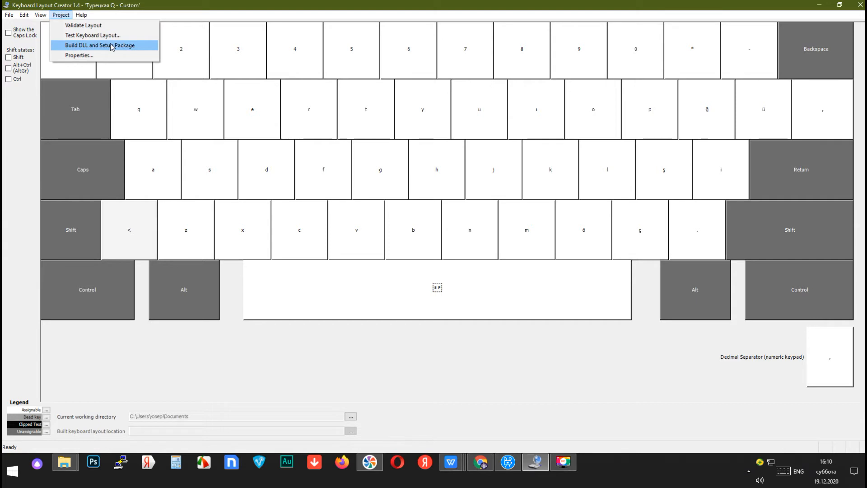
{"action": "left_click", "coordinate": [97, 46]}
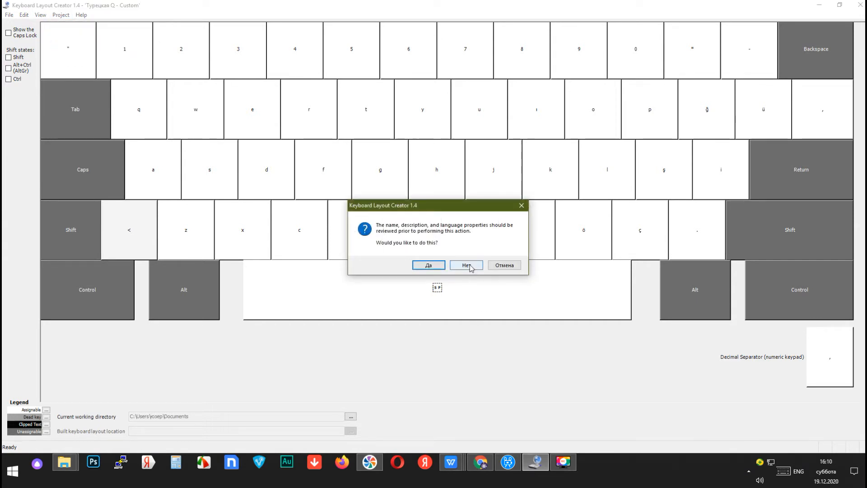
{"action": "left_click", "coordinate": [435, 267]}
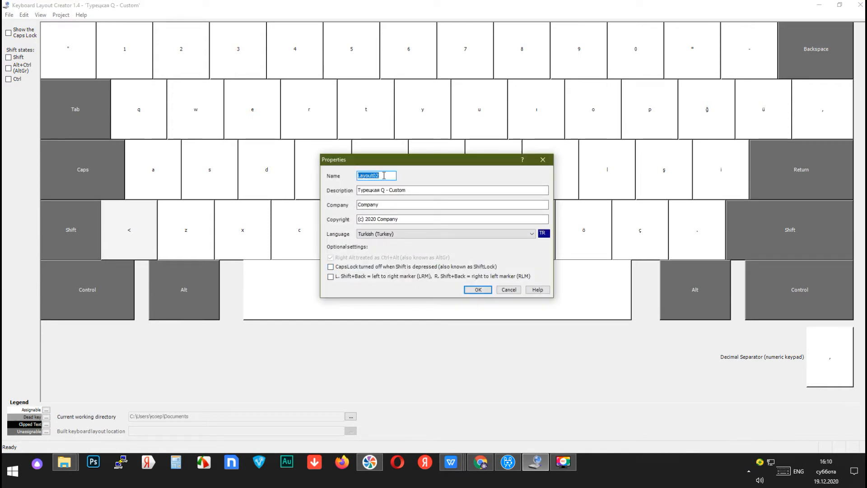
Enter tadar_türk as the layout name in the properties, changing the input language to Turkish for the ü.
{"action": "type", "text": "tadar_t"}
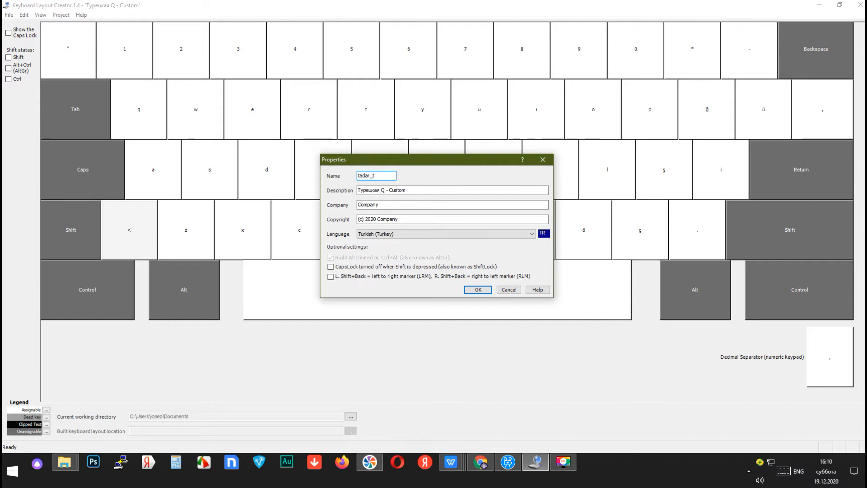
{"action": "key", "text": "alt+shift"}
{"action": "key", "text": "alt+shift"}
{"action": "key", "text": "alt+shift"}
{"action": "key", "text": "alt+shift"}
{"action": "key", "text": "alt+shift"}
Copy the layout name into the description and replace its first word to make the description khakas_türk.
{"action": "left_click_drag", "start_coordinate": [388, 176], "coordinate": [338, 176]}
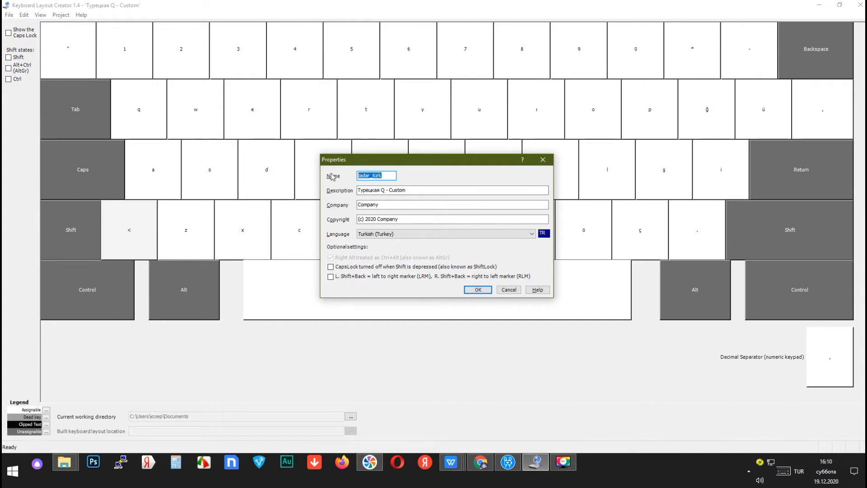
{"action": "key", "text": "ctrl+c"}
{"action": "left_click", "coordinate": [419, 189]}
{"action": "key", "text": "ctrl+a"}
{"action": "key", "text": "ctrl+v"}
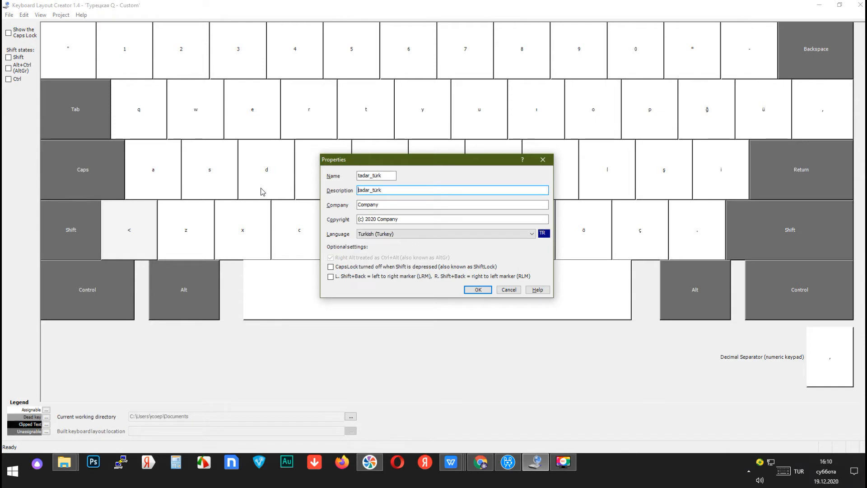
{"action": "key", "text": "Home"}
{"action": "type", "text": "khakas"}
{"action": "key", "text": "Delete"}
{"action": "key", "text": "Delete"}
{"action": "key", "text": "Delete"}
{"action": "key", "text": "Delete"}
{"action": "key", "text": "Delete"}
{"action": "key", "text": "Delete"}
{"action": "key", "text": "Tab"}
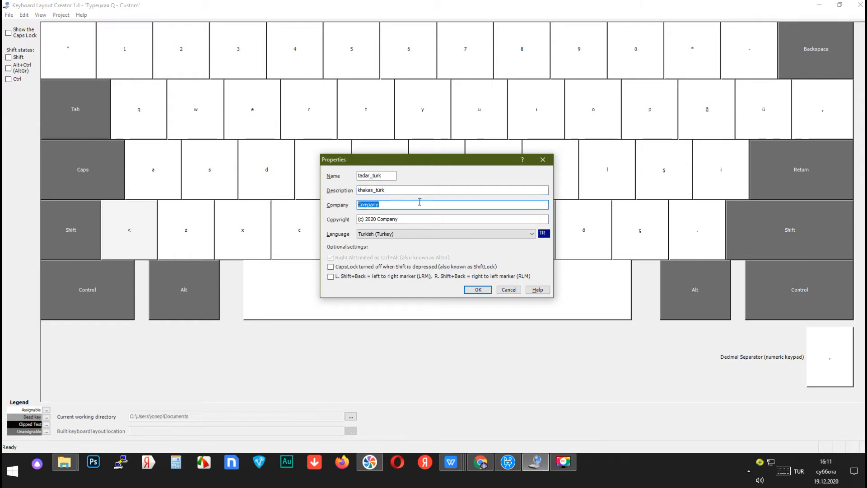
Fill in the company name and put the same name after (c) 2020 in the copyright notice, separated by a space.
{"action": "type", "text": "Sibday Tom"}
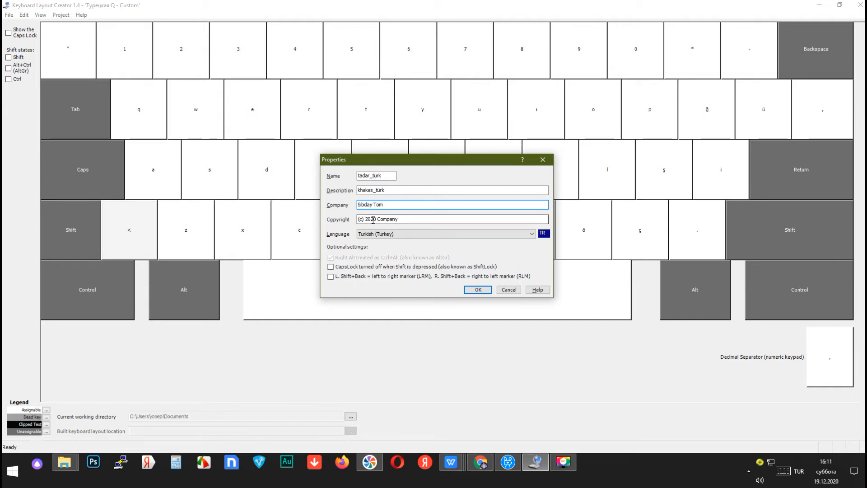
{"action": "left_click_drag", "start_coordinate": [378, 220], "coordinate": [453, 220]}
{"action": "type", "text": "Sibday"}
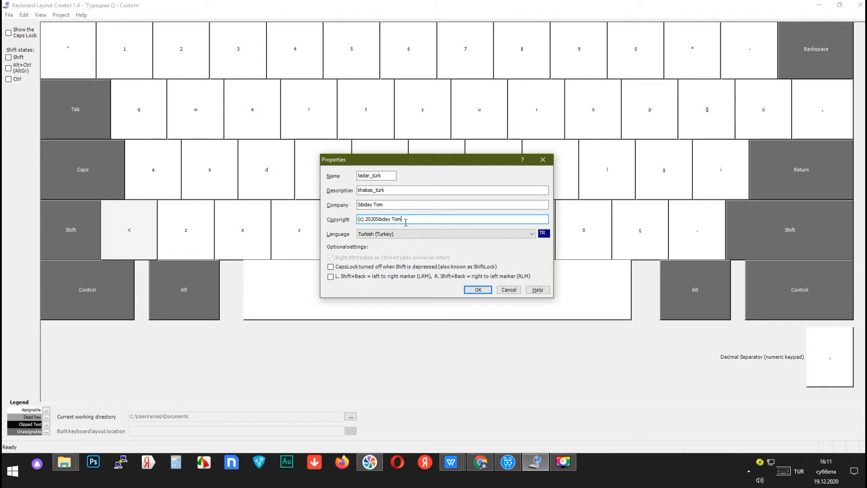
{"action": "left_click", "coordinate": [377, 219]}
Try to confirm the layout properties, and shorten the layout name to tadar.
{"action": "left_click", "coordinate": [481, 292]}
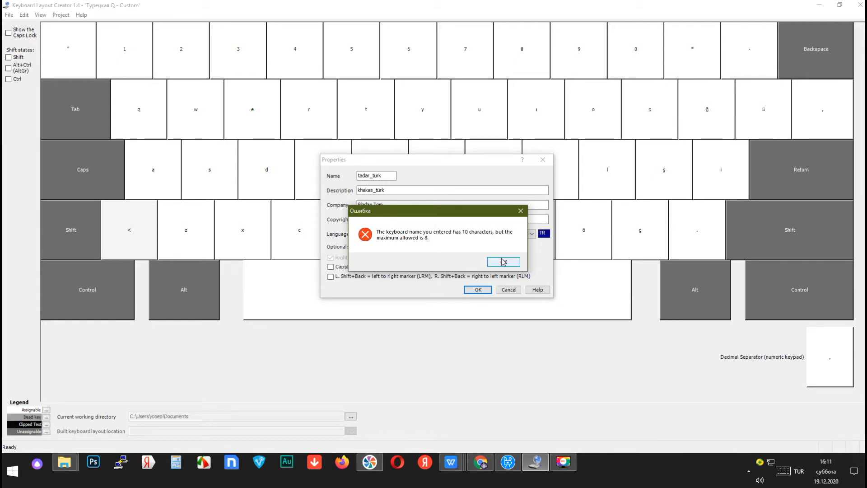
{"action": "left_click", "coordinate": [504, 262]}
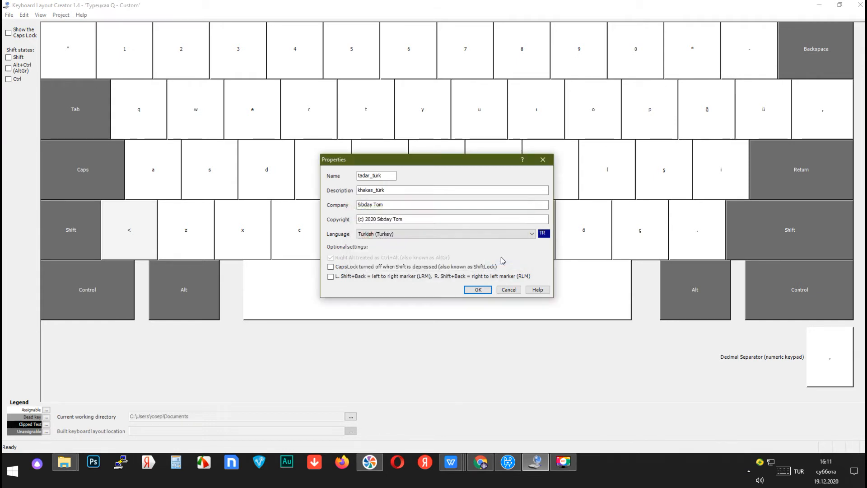
{"action": "left_click", "coordinate": [371, 176]}
{"action": "key", "text": "Delete"}
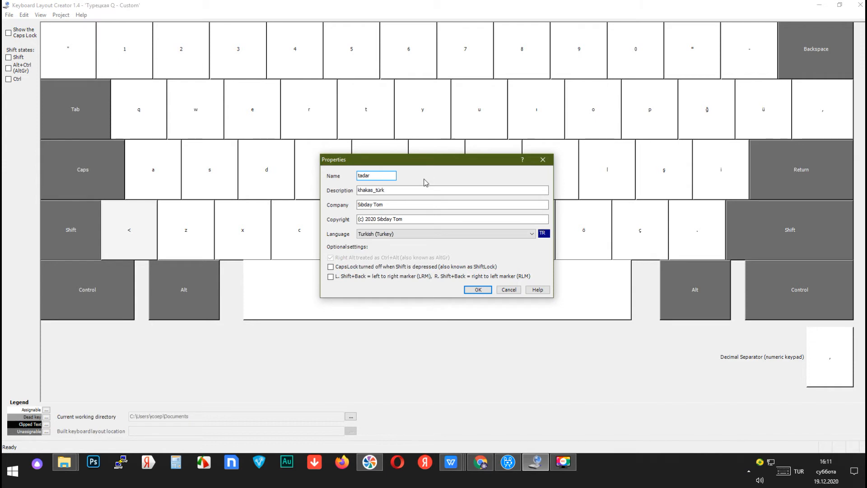
Confirm the layout properties to build the setup package, and read through the verification log's warnings.
{"action": "left_click", "coordinate": [479, 289]}
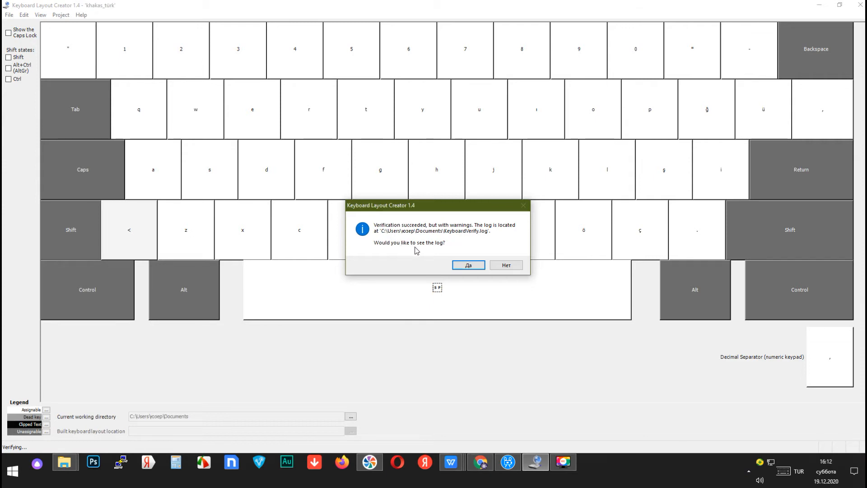
{"action": "left_click", "coordinate": [470, 265]}
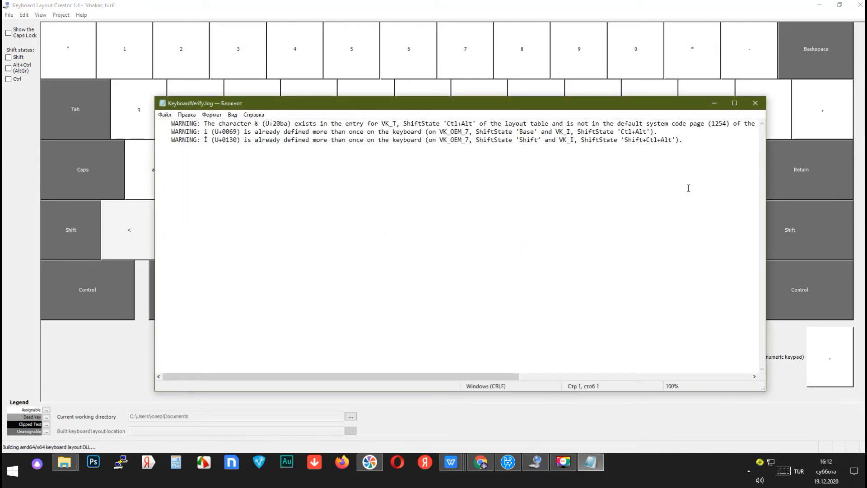
{"action": "left_click_drag", "start_coordinate": [709, 144], "coordinate": [614, 238]}
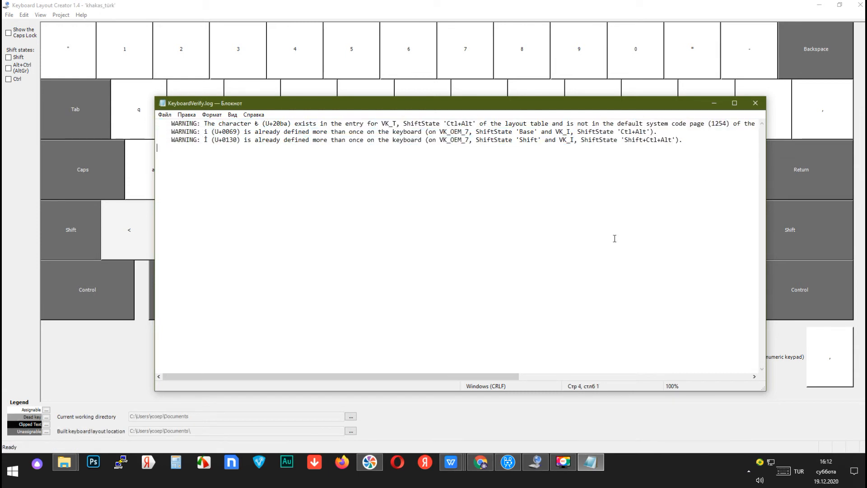
{"action": "left_click_drag", "start_coordinate": [494, 380], "coordinate": [519, 372]}
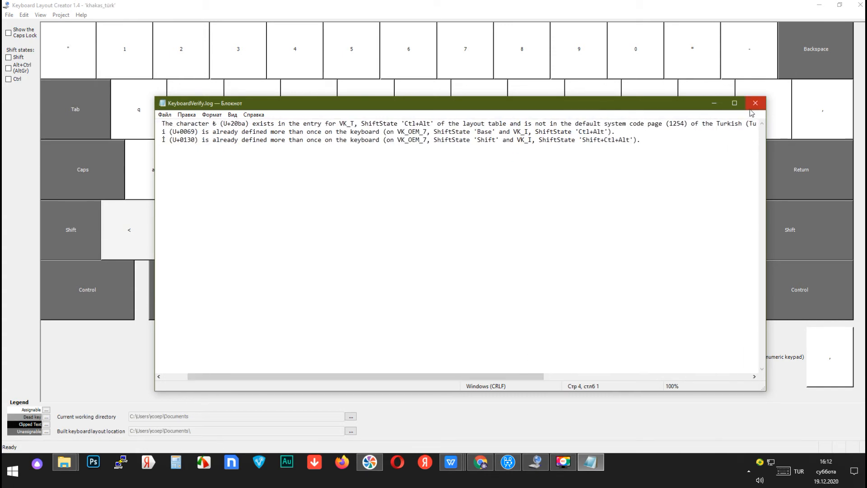
{"action": "left_click", "coordinate": [715, 104]}
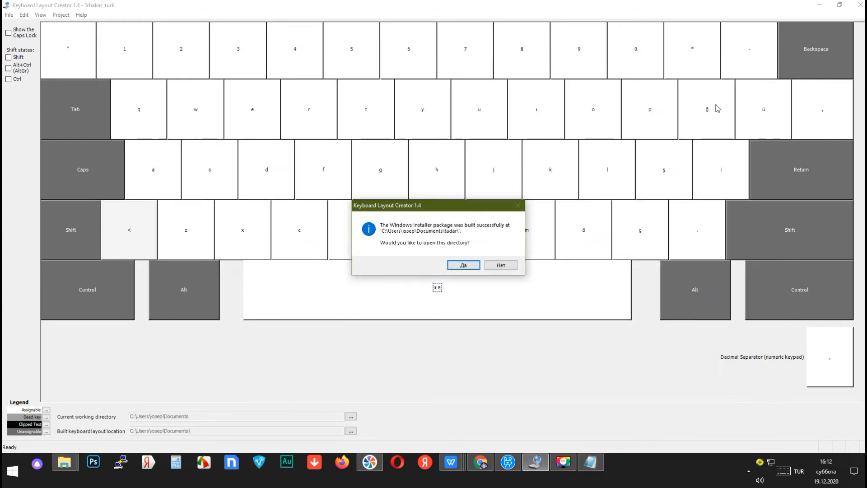
Open the built package's directory, go up to Документы and copy the tadar folder.
{"action": "left_click", "coordinate": [465, 267]}
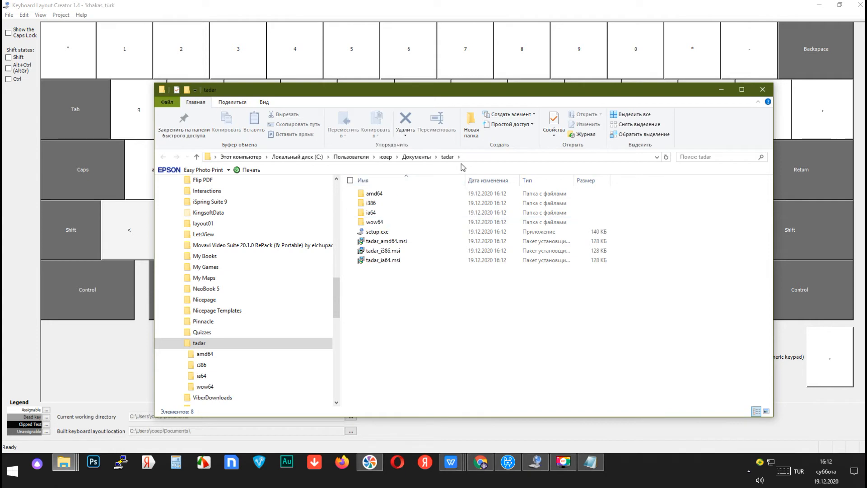
{"action": "left_click_drag", "start_coordinate": [399, 300], "coordinate": [400, 193]}
{"action": "mouse_move", "coordinate": [413, 301]}
{"action": "left_mouse_down"}
{"action": "mouse_move", "coordinate": [397, 182]}
{"action": "mouse_move", "coordinate": [413, 305]}
{"action": "left_mouse_up"}
{"action": "left_click", "coordinate": [418, 157]}
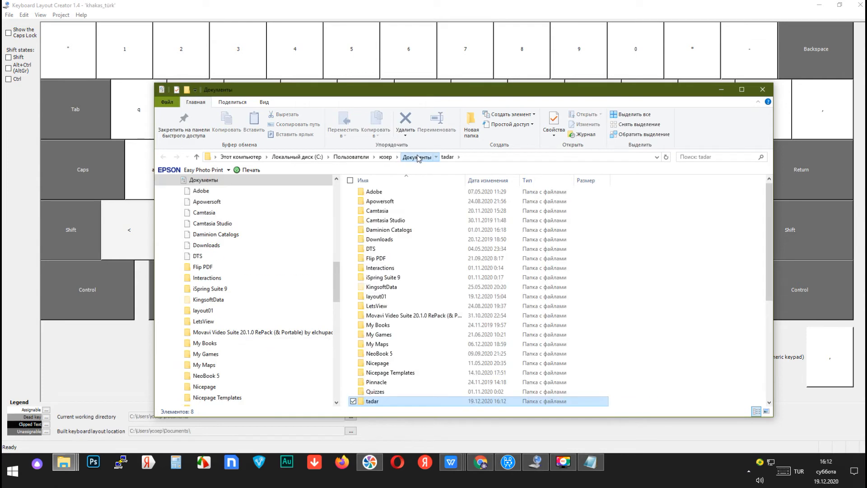
{"action": "scroll", "coordinate": [427, 277], "scroll_direction": "down", "scroll_amount": 3}
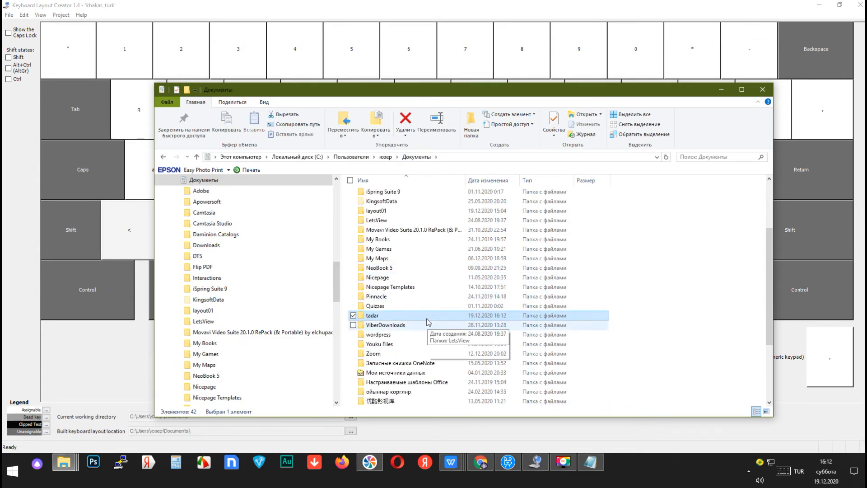
{"action": "right_click", "coordinate": [426, 317]}
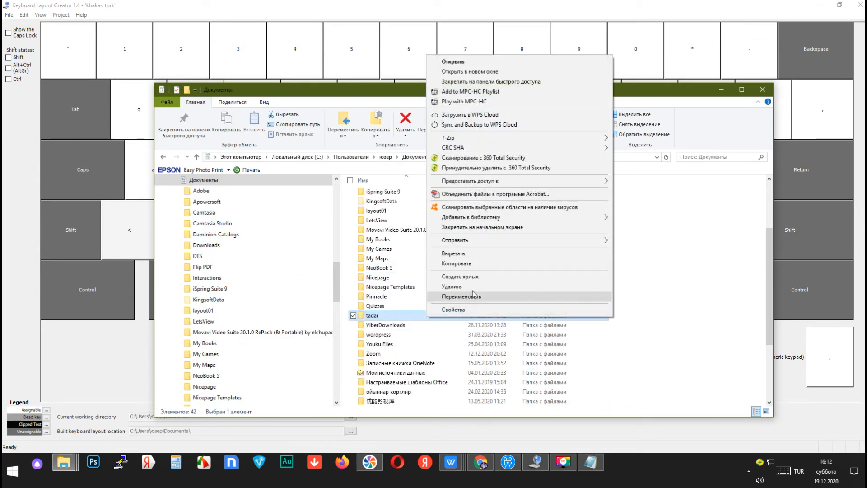
{"action": "left_click", "coordinate": [477, 266]}
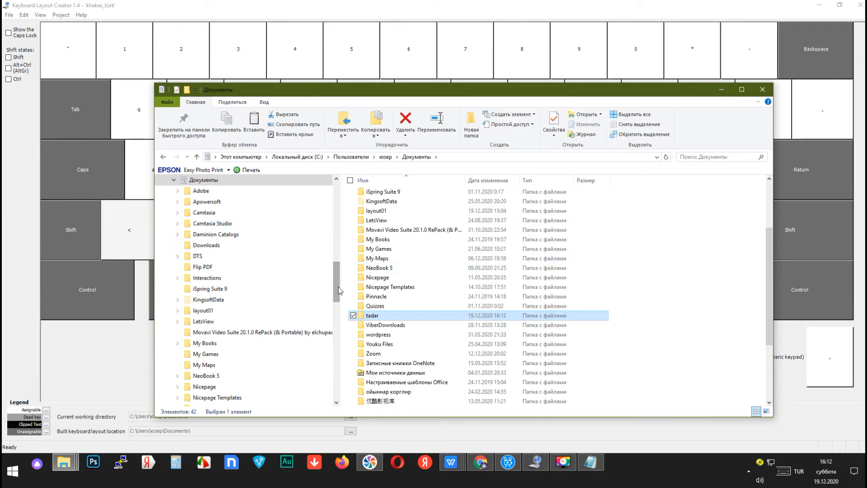
Paste the copied tadar folder into the ШРИФТЫ folder on the tiller (I:) drive, using the existing Microsoft Keyboard Layout Creator folder window.
{"action": "mouse_move", "coordinate": [66, 467]}
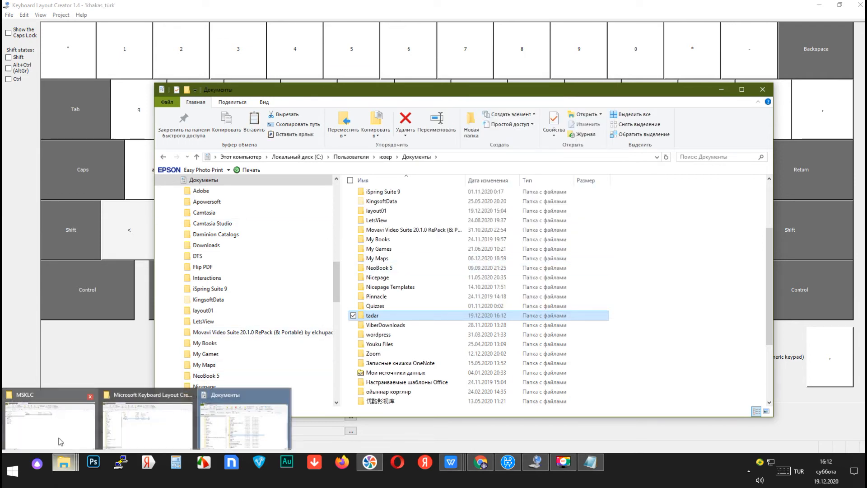
{"action": "mouse_move", "coordinate": [117, 421]}
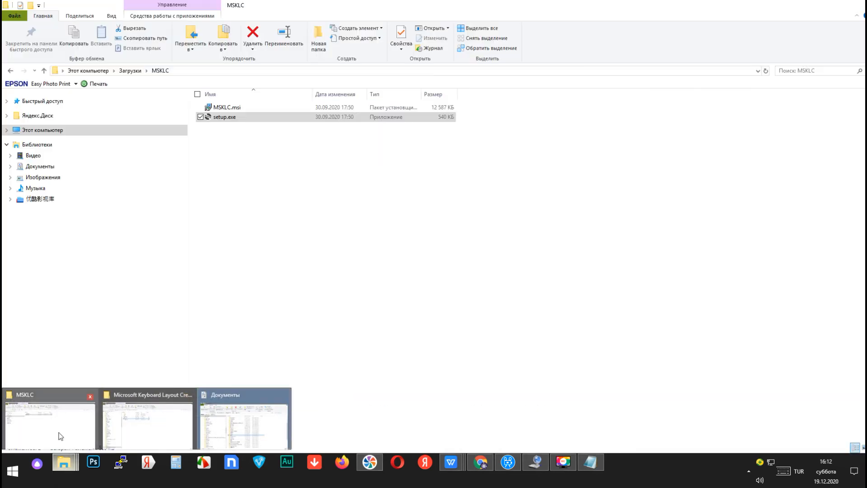
{"action": "left_click", "coordinate": [126, 424]}
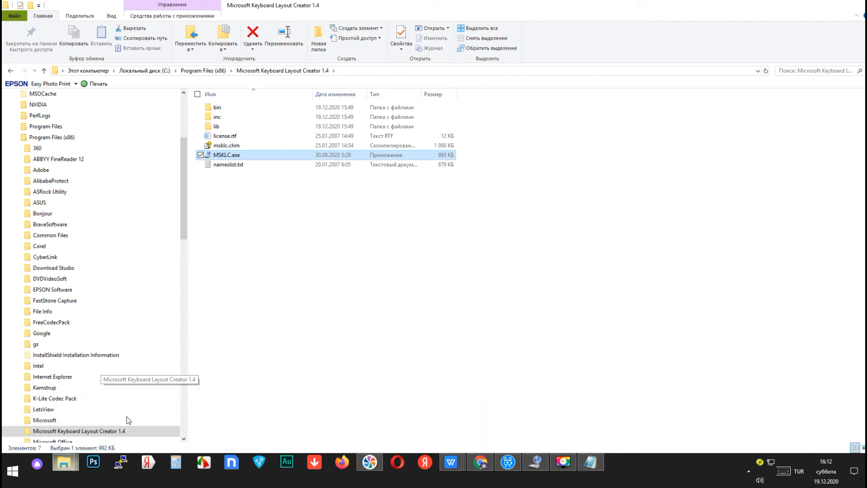
{"action": "left_click_drag", "start_coordinate": [181, 179], "coordinate": [184, 132]}
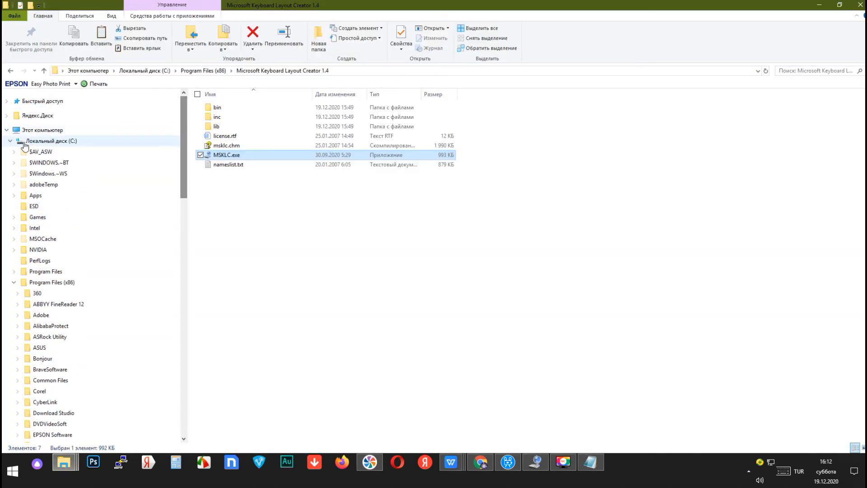
{"action": "left_click", "coordinate": [10, 141]}
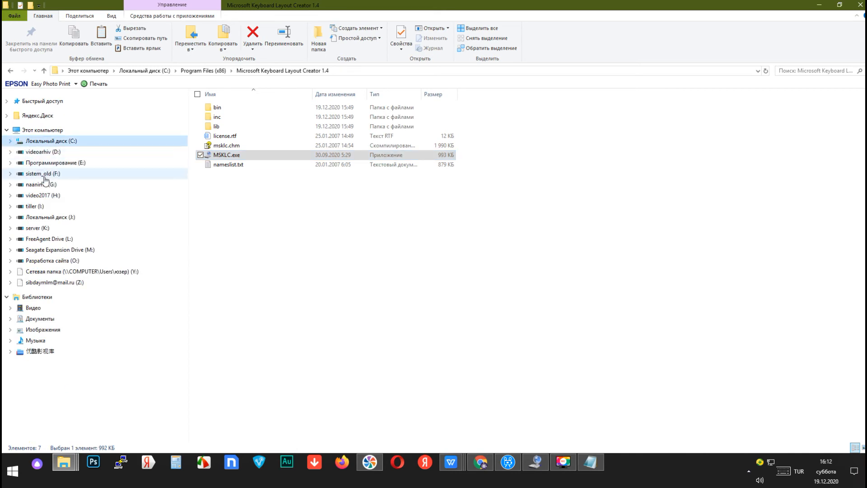
{"action": "left_click", "coordinate": [38, 207]}
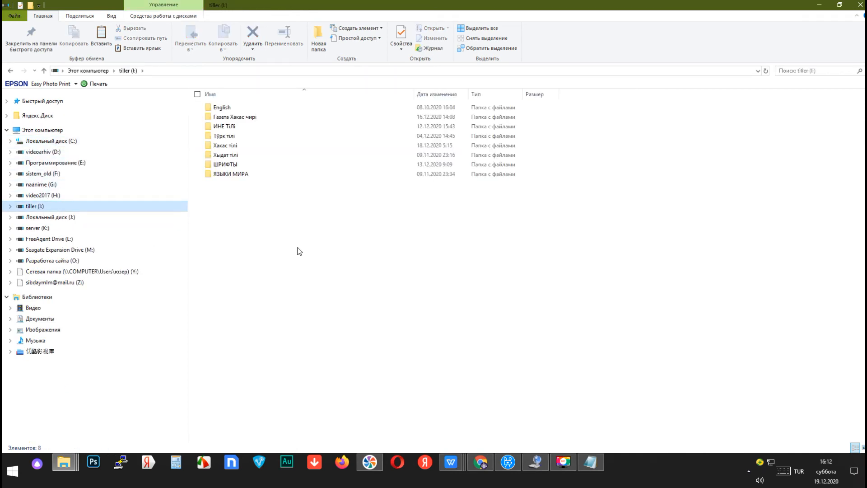
{"action": "double_click", "coordinate": [243, 164]}
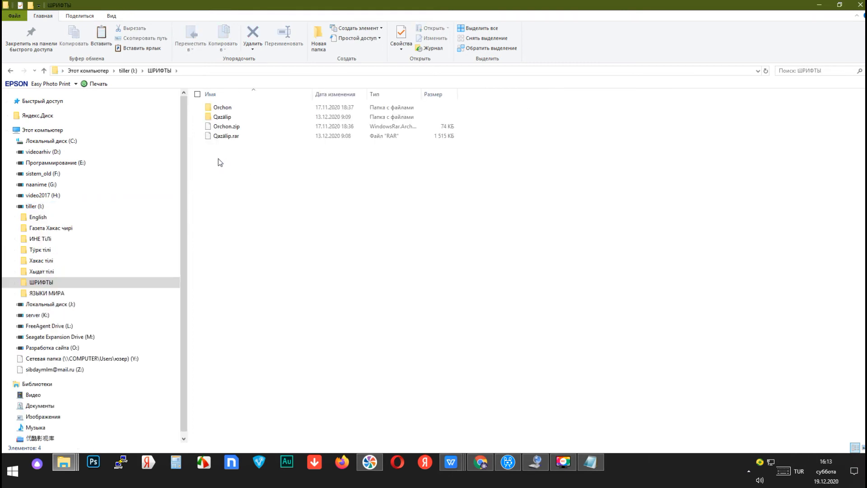
{"action": "right_click", "coordinate": [207, 154]}
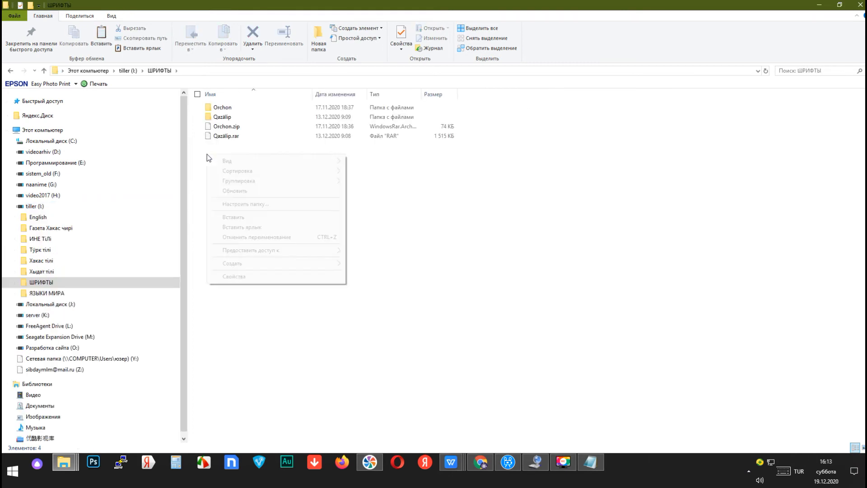
{"action": "left_click", "coordinate": [240, 215]}
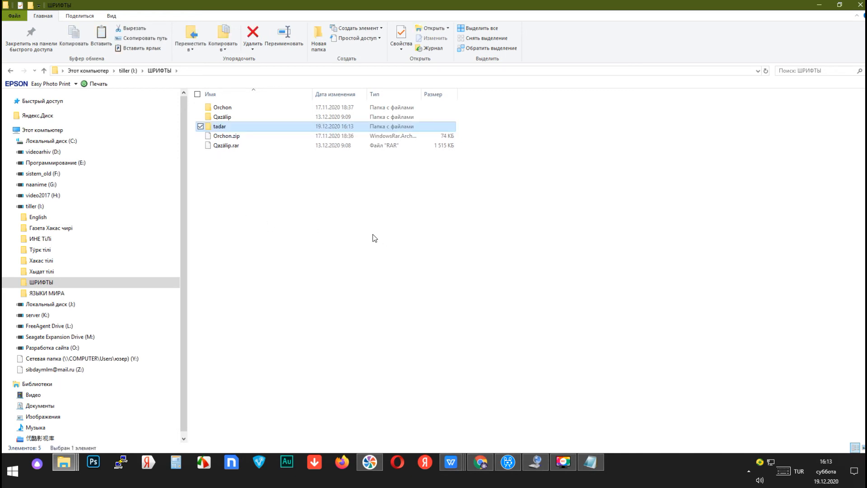
Install the khakas_türk layout with setup.exe from the pasted tadar folder, and open the system's input language list.
{"action": "left_click", "coordinate": [235, 167]}
{"action": "left_click", "coordinate": [233, 131]}
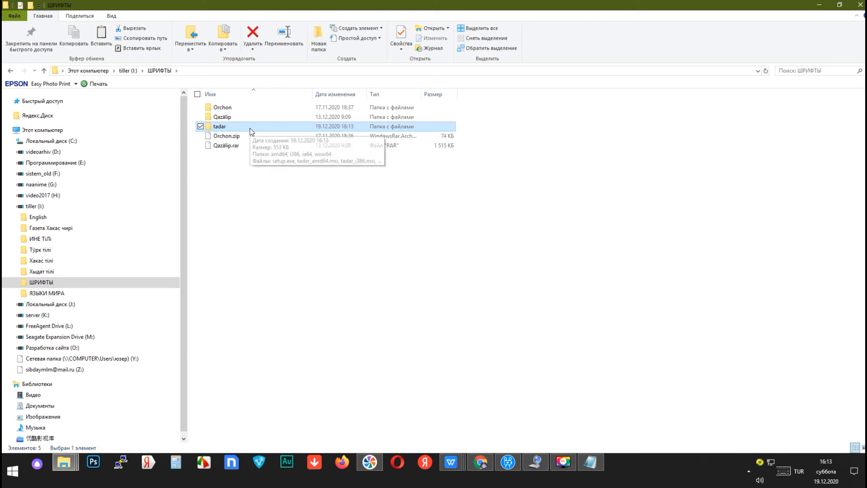
{"action": "double_click", "coordinate": [250, 128]}
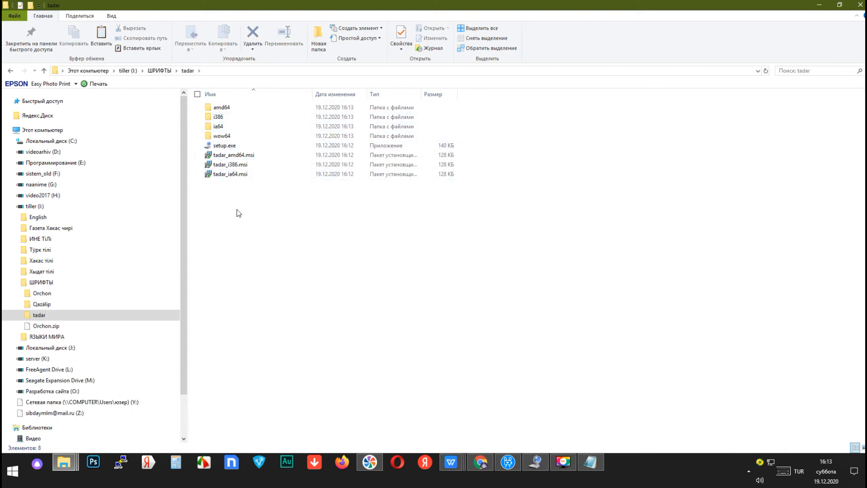
{"action": "double_click", "coordinate": [228, 147]}
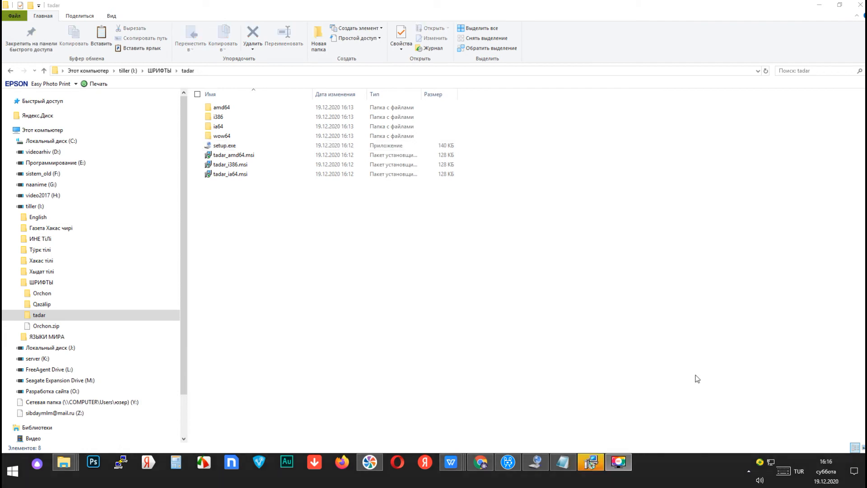
{"action": "left_click", "coordinate": [592, 462]}
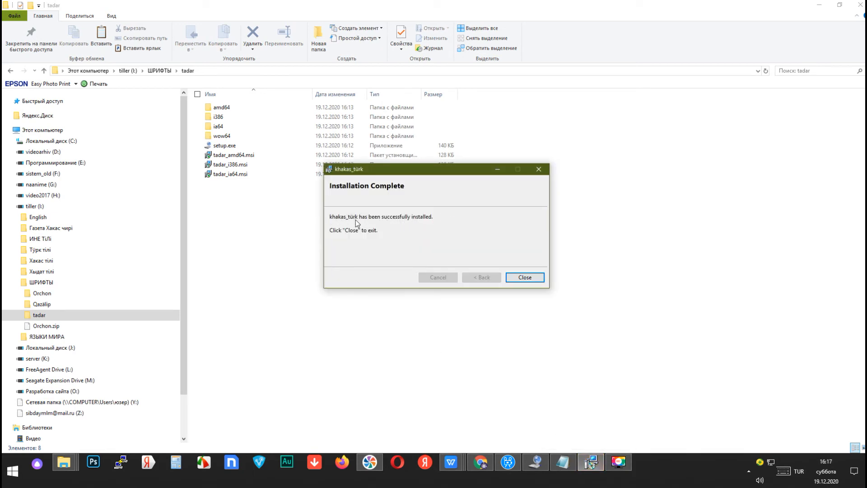
{"action": "left_click", "coordinate": [525, 277]}
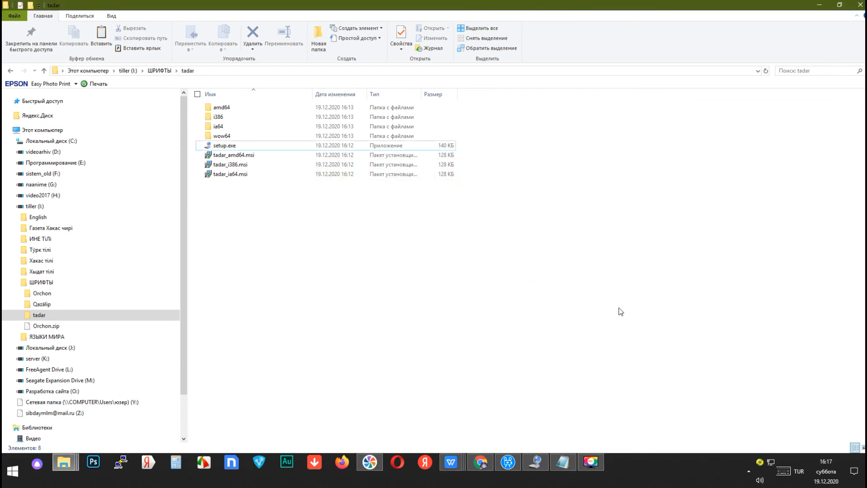
{"action": "left_click", "coordinate": [802, 476]}
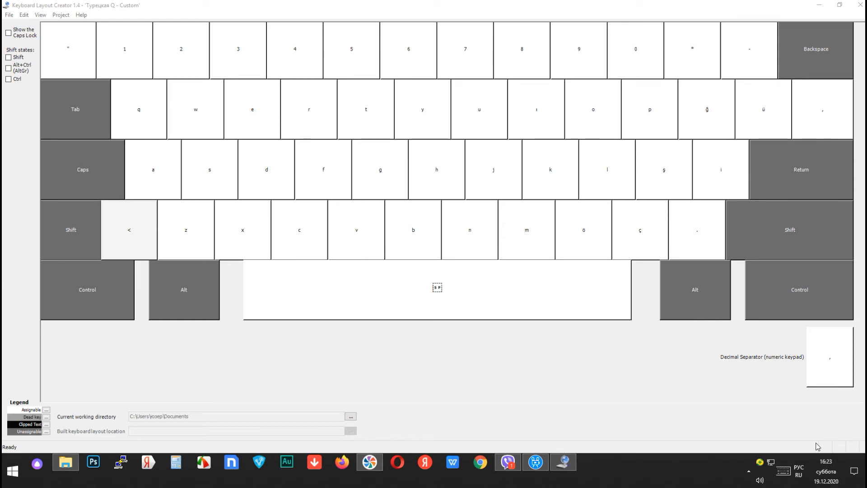
Save the layout source as Tadar_latin.klc in ШРИФТЫ\ishodnik on tiller (I:), declining the properties review and replacing the existing file.
{"action": "left_click", "coordinate": [9, 16]}
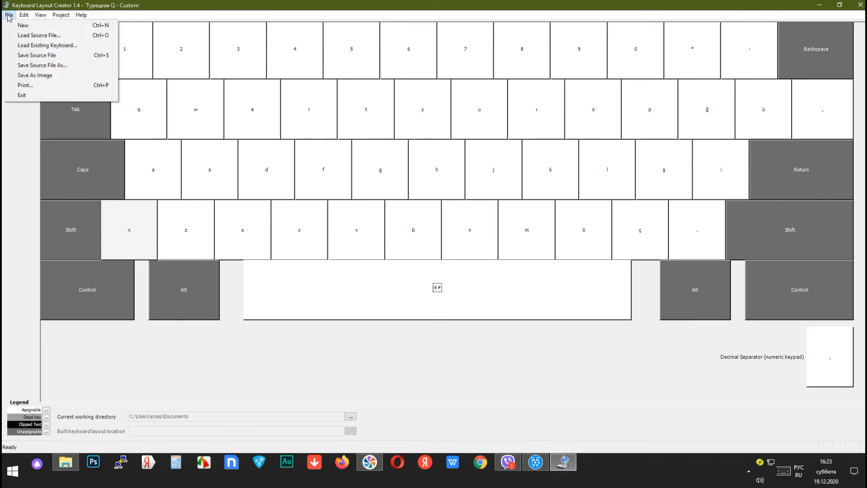
{"action": "left_click", "coordinate": [34, 66]}
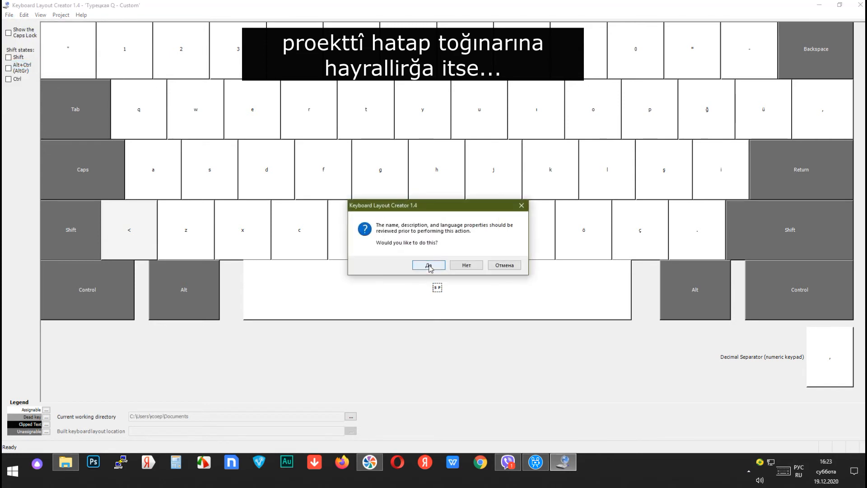
{"action": "left_click", "coordinate": [465, 265]}
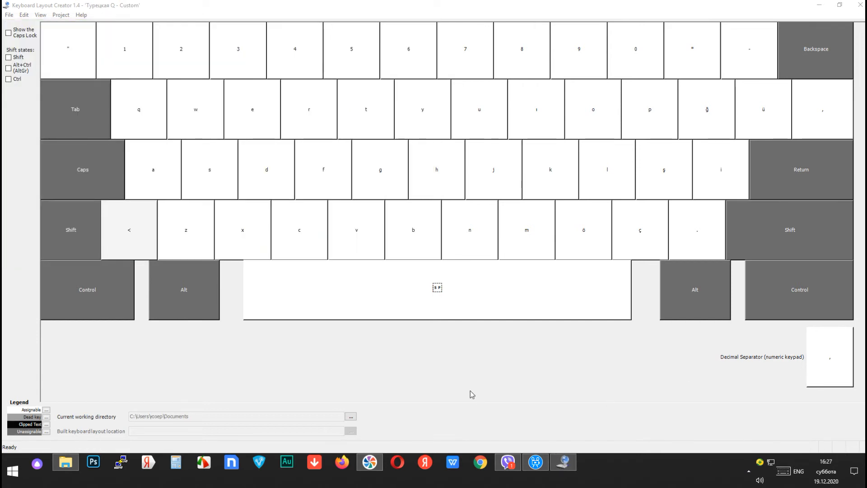
{"action": "left_click", "coordinate": [10, 16]}
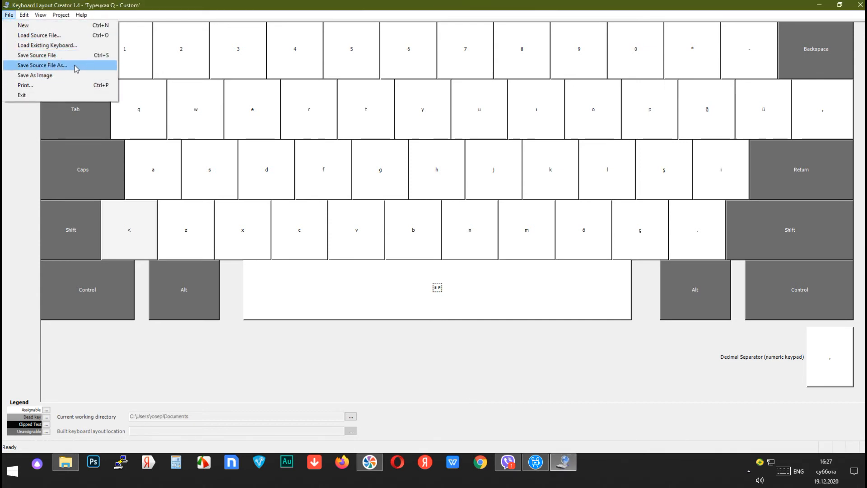
{"action": "left_click", "coordinate": [75, 69]}
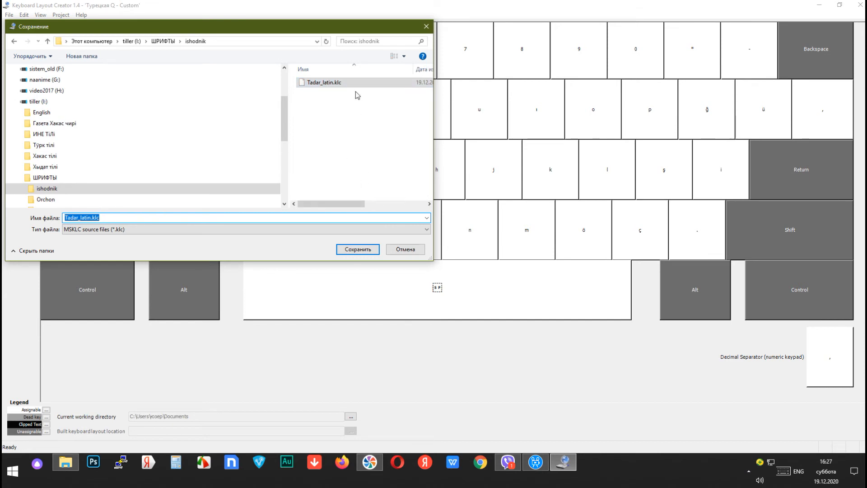
{"action": "left_click", "coordinate": [358, 249]}
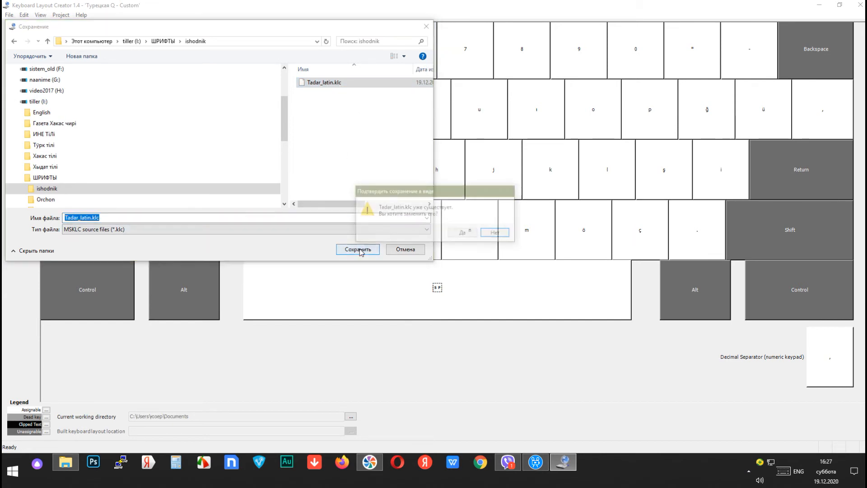
{"action": "left_click", "coordinate": [464, 233]}
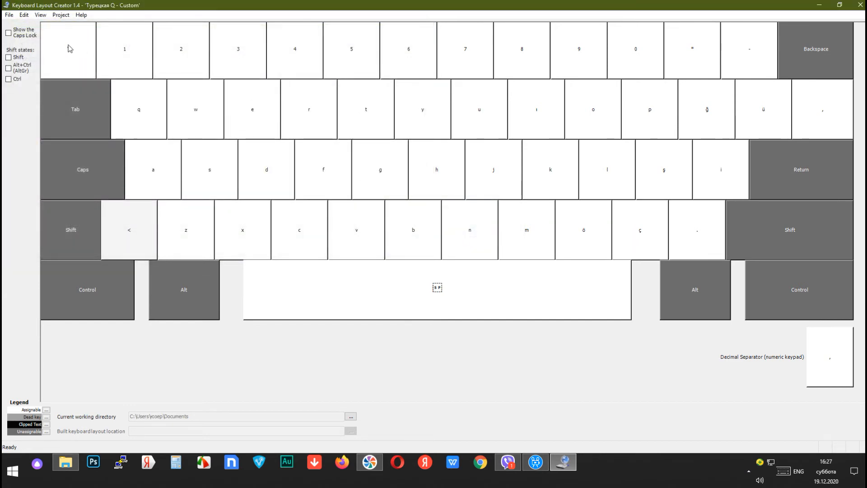
Load the layout source file Tadar_latin.klc from the ishodnik folder inside ШРИФТЫ on the tiller (I:) drive.
{"action": "left_click", "coordinate": [9, 15]}
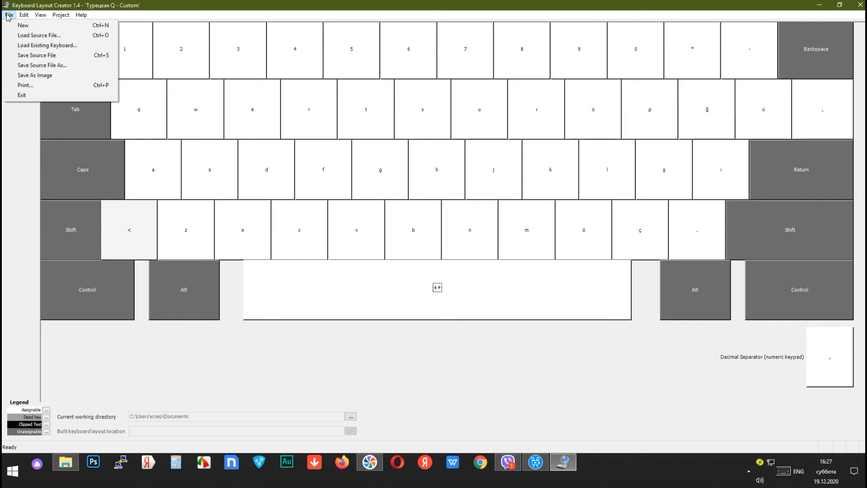
{"action": "left_click", "coordinate": [28, 36]}
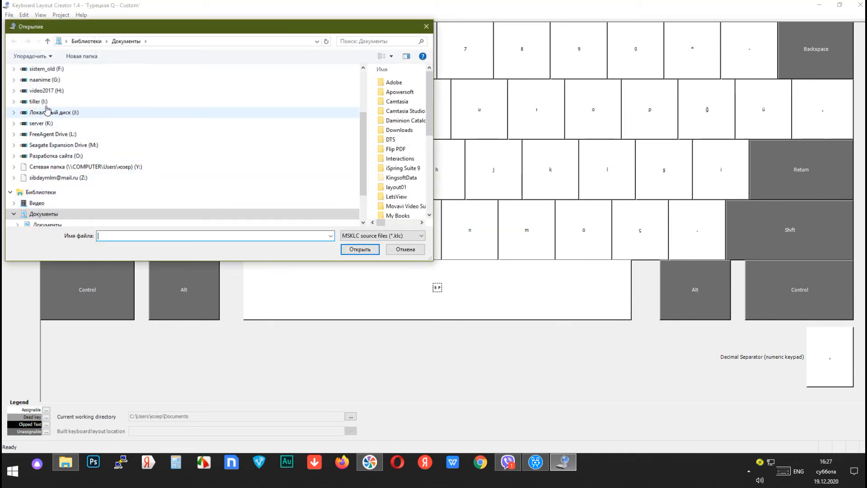
{"action": "left_click", "coordinate": [39, 101]}
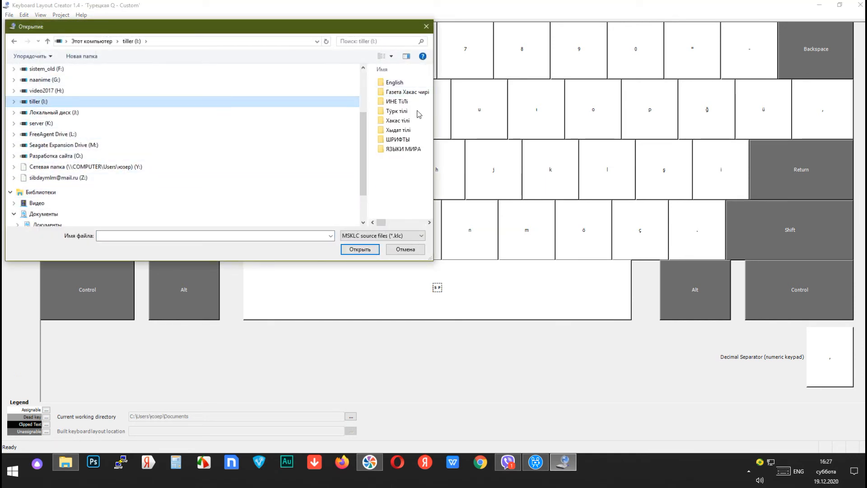
{"action": "left_click_drag", "start_coordinate": [434, 181], "coordinate": [608, 178]}
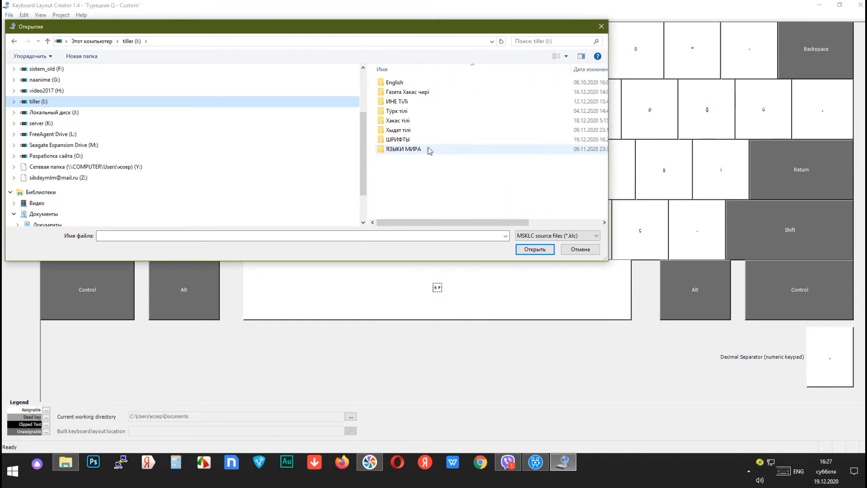
{"action": "double_click", "coordinate": [408, 143]}
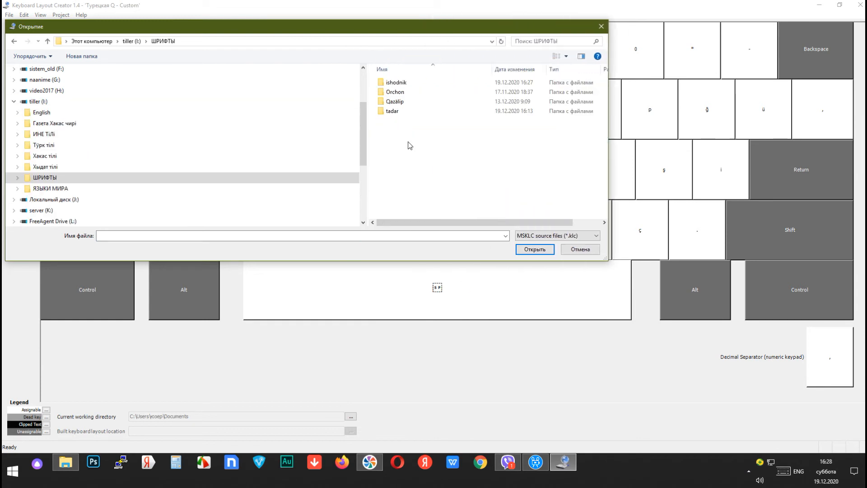
{"action": "double_click", "coordinate": [406, 84]}
{"action": "left_click", "coordinate": [405, 85]}
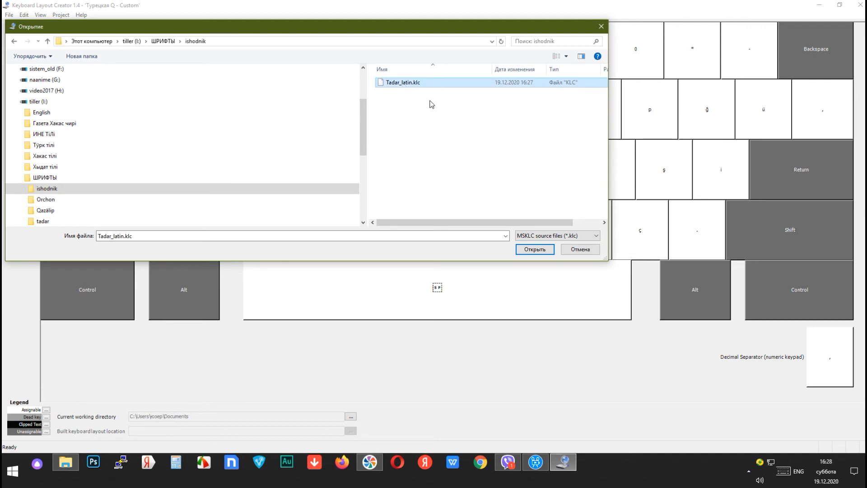
{"action": "left_click", "coordinate": [538, 251]}
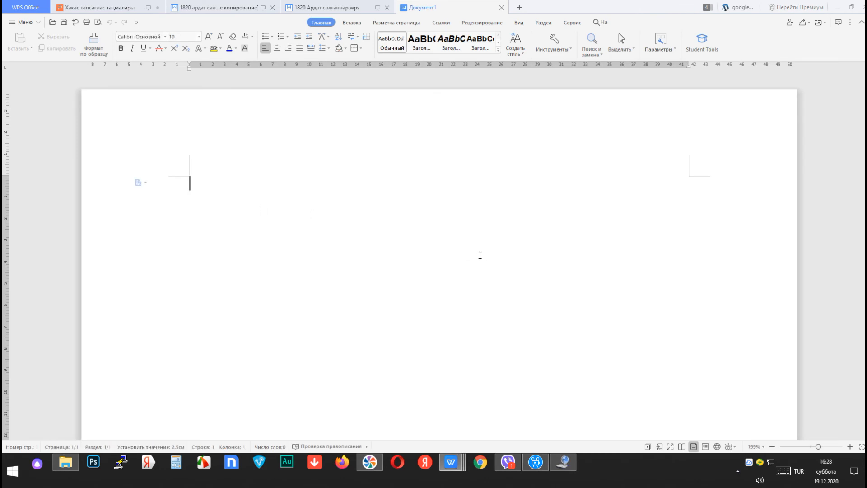
In a blank WPS Office document, switch input between the khakas_türk and Турецкая Q keyboards, leaving khakas_türk active.
{"action": "left_click", "coordinate": [799, 474]}
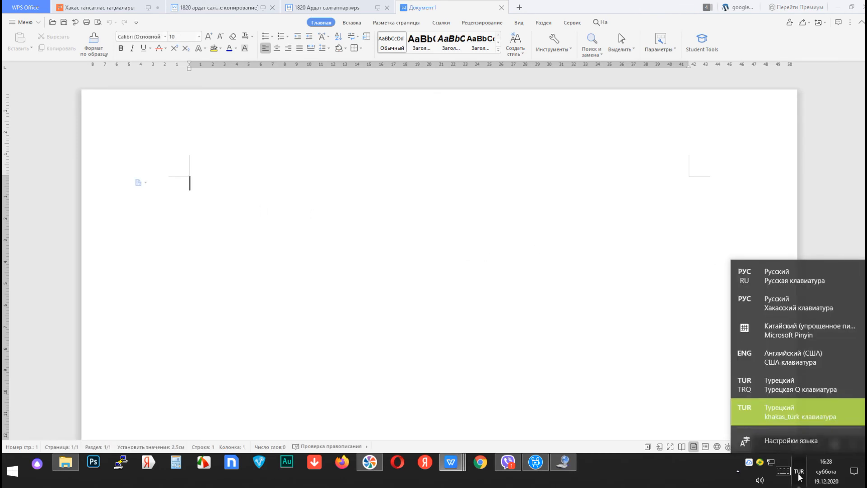
{"action": "left_click", "coordinate": [797, 413]}
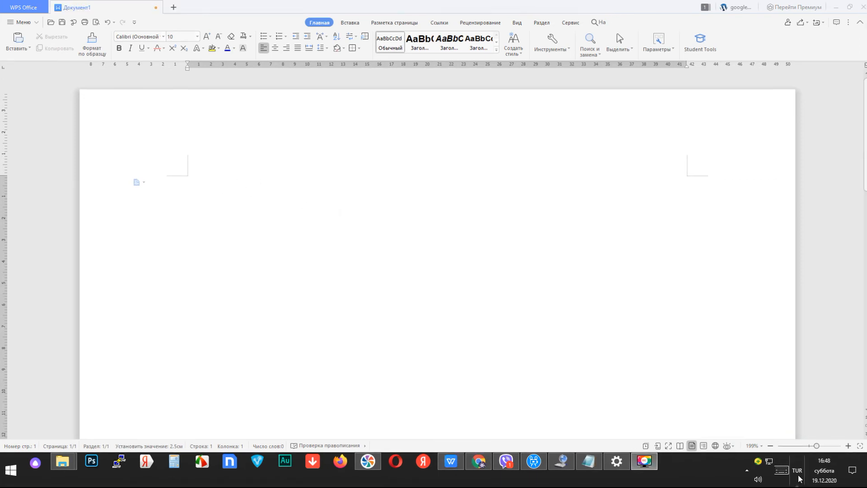
{"action": "left_click", "coordinate": [799, 477]}
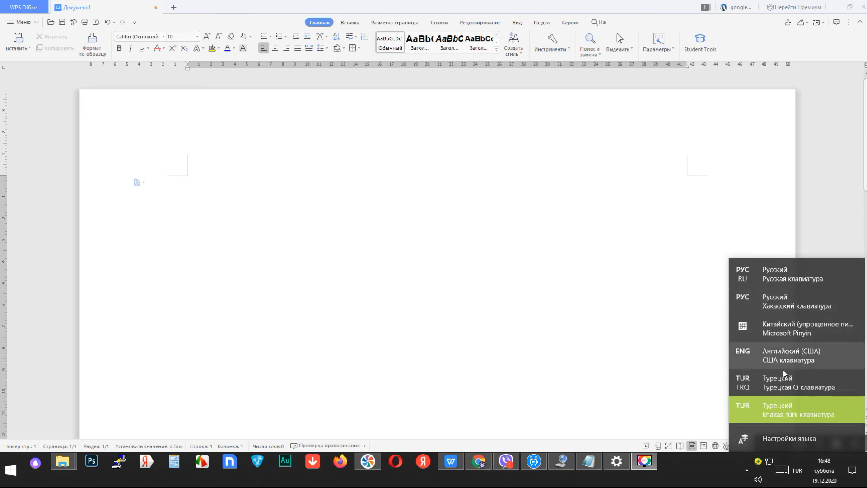
{"action": "left_click", "coordinate": [787, 387]}
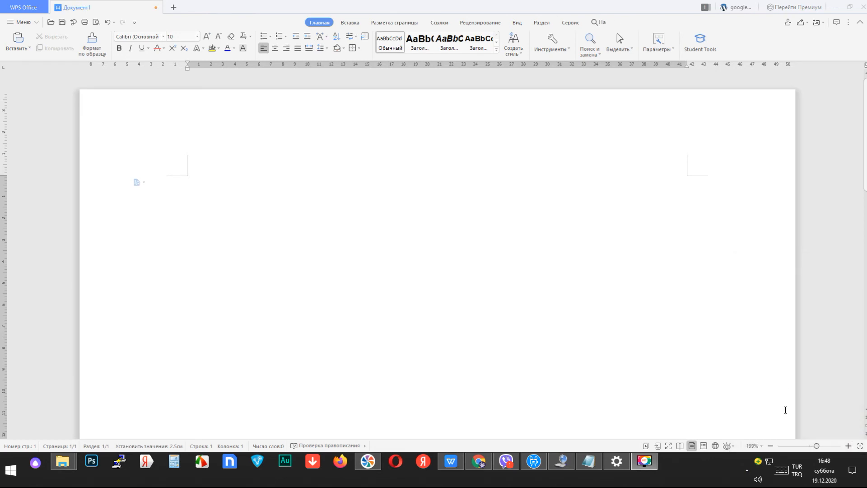
{"action": "left_click", "coordinate": [801, 470]}
{"action": "left_click", "coordinate": [768, 411]}
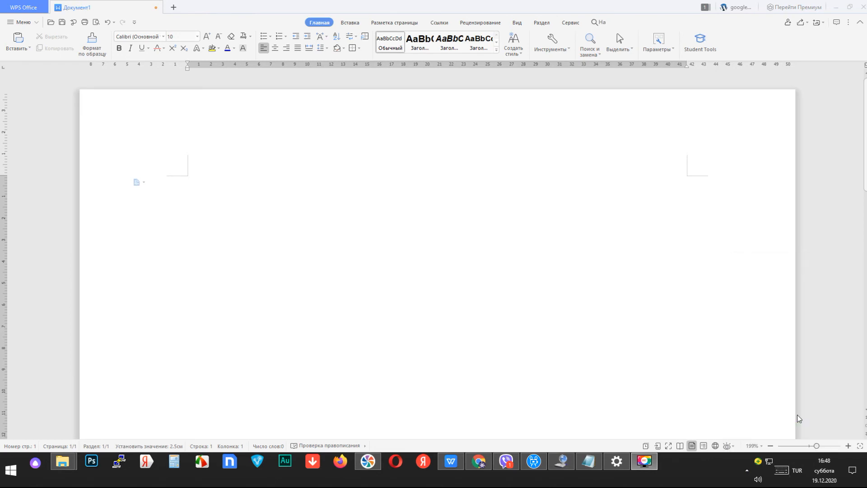
{"action": "left_click", "coordinate": [798, 471]}
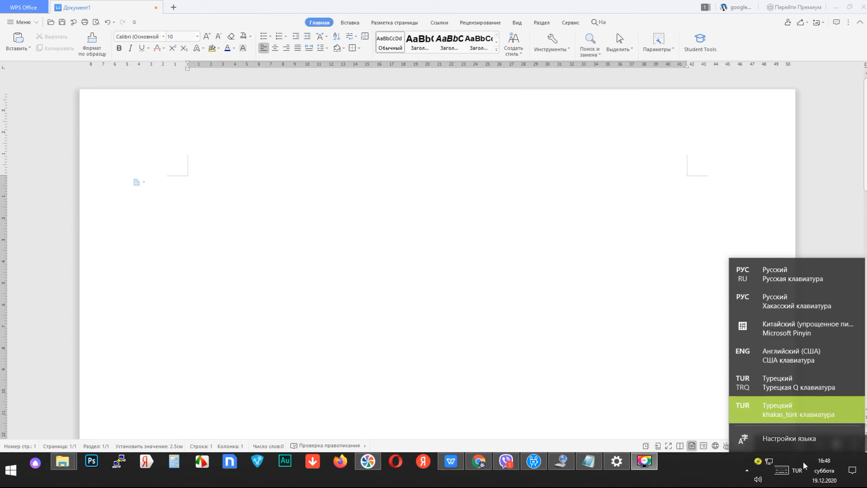
{"action": "left_click", "coordinate": [496, 299]}
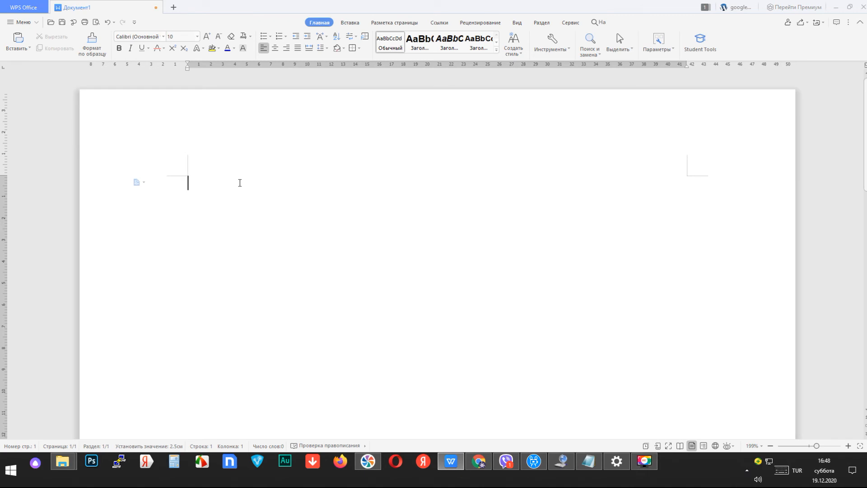
Enter three test lines of lowercase and uppercase letters: "ñññÑÑÑÑÑ", a row of îÎ, and "êêêêÊÊÊÊÊ".
{"action": "type", "text": "ñññÑÑÑÑÑ"}
{"action": "key", "text": "Return"}
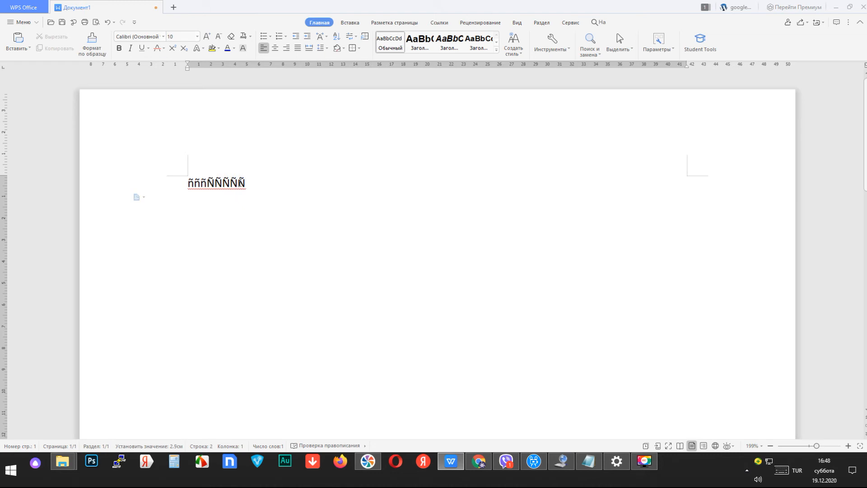
{"action": "type", "text": "iiiİİİİİİİİ"}
{"action": "key", "text": "Return"}
{"action": "type", "text": "êê"}
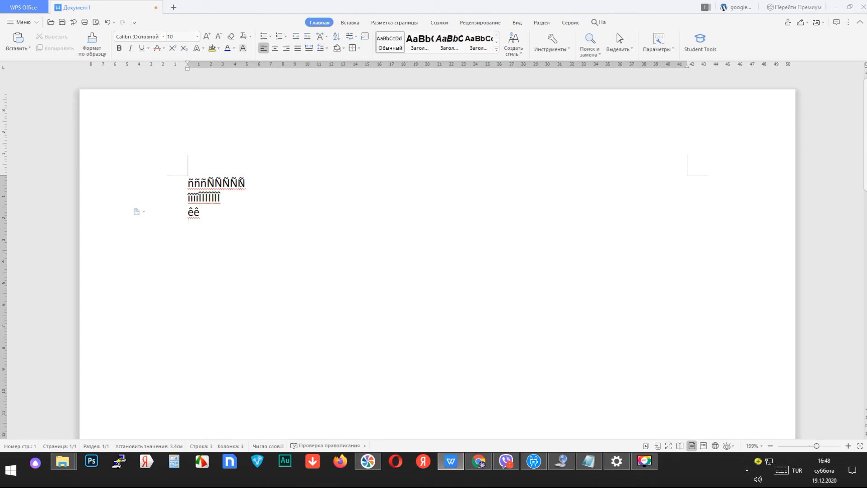
{"action": "type", "text": "êêÊÊÊÊÊ"}
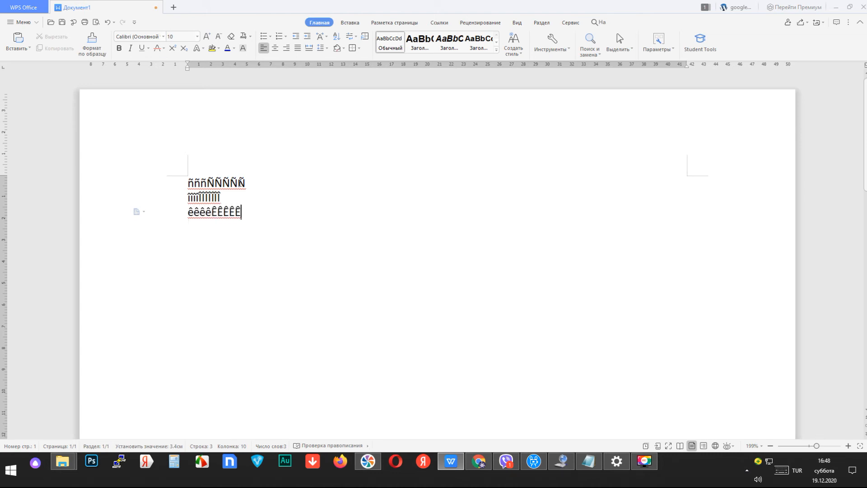
{"action": "key", "text": "Return"}
{"action": "key", "text": "ctrl+p"}
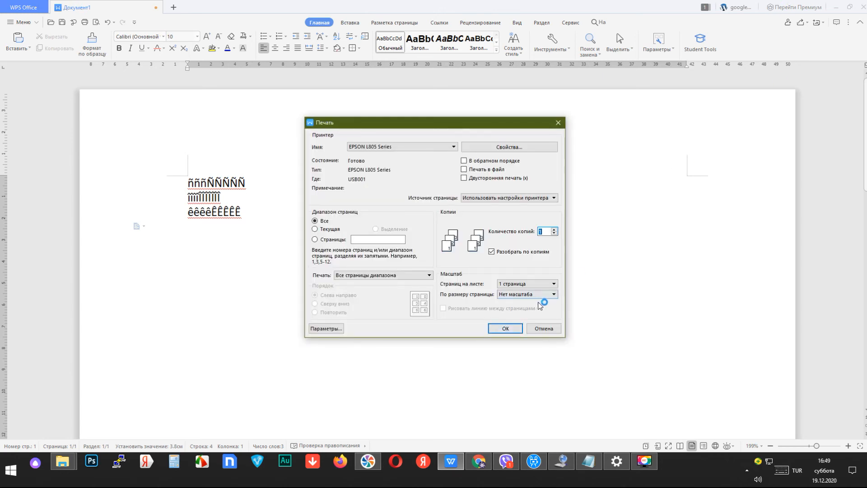
{"action": "left_click", "coordinate": [544, 329]}
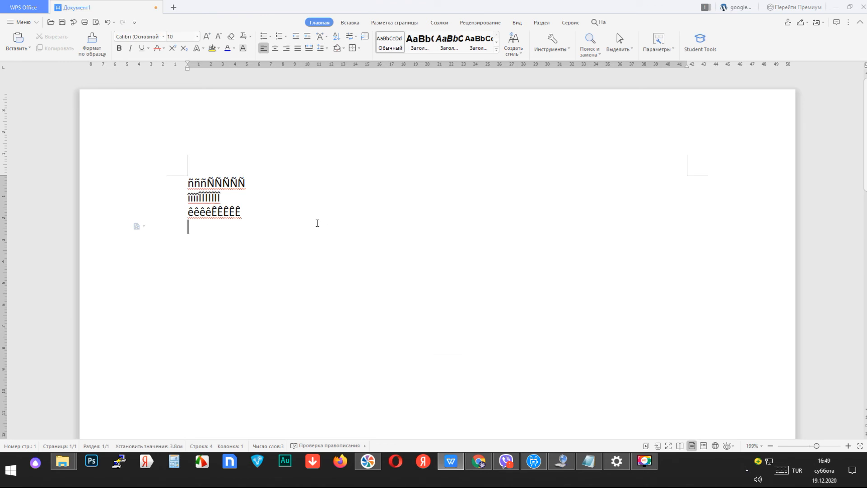
Add the test lines "ğğğğĞĞĞĞĞ" and "üüüüüÜÜÜÜÜ" below the ê line.
{"action": "type", "text": "pppğğğ"}
{"action": "key", "text": "BackSpace"}
{"action": "key", "text": "BackSpace"}
{"action": "key", "text": "BackSpace"}
{"action": "key", "text": "BackSpace"}
{"action": "key", "text": "BackSpace"}
{"action": "key", "text": "BackSpace"}
{"action": "type", "text": "ğğğğĞĞĞĞĞ"}
{"action": "key", "text": "Return"}
{"action": "type", "text": "üüüüüÜÜÜÜÜ"}
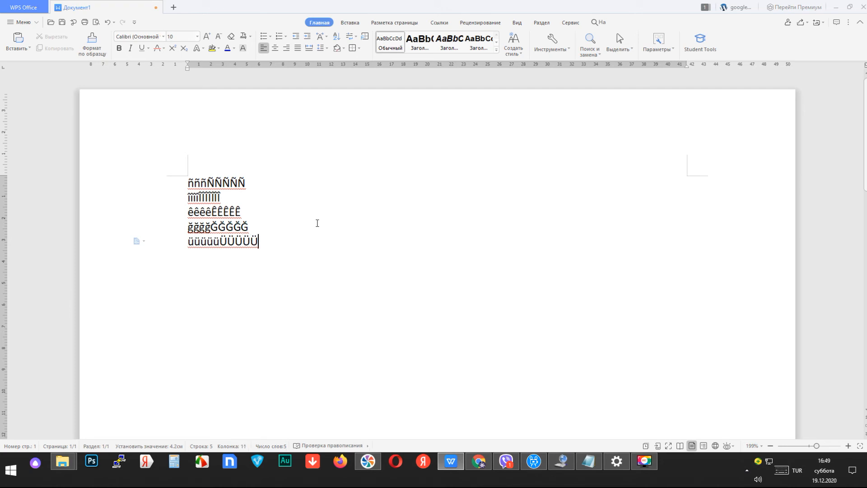
Add the test lines "çççççÇÇÇÇÇÇ" and "öööööÖÖÖÖÖ", removing any stray characters.
{"action": "key", "text": "Return"}
{"action": "type", "text": "çççççÇÇÇÇÇÇ.."}
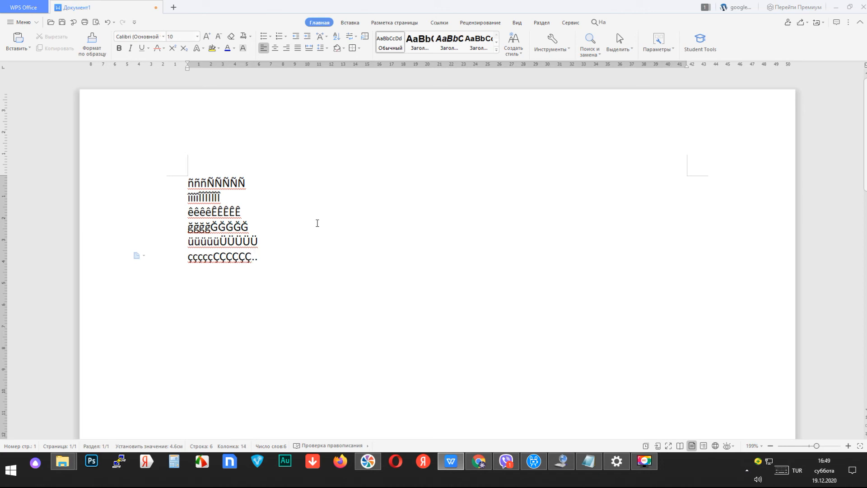
{"action": "key", "text": "Left"}
{"action": "key", "text": "Return"}
{"action": "type", "text": "ççççç"}
{"action": "key", "text": "BackSpace"}
{"action": "key", "text": "BackSpace"}
{"action": "key", "text": "BackSpace"}
{"action": "key", "text": "BackSpace"}
{"action": "key", "text": "BackSpace"}
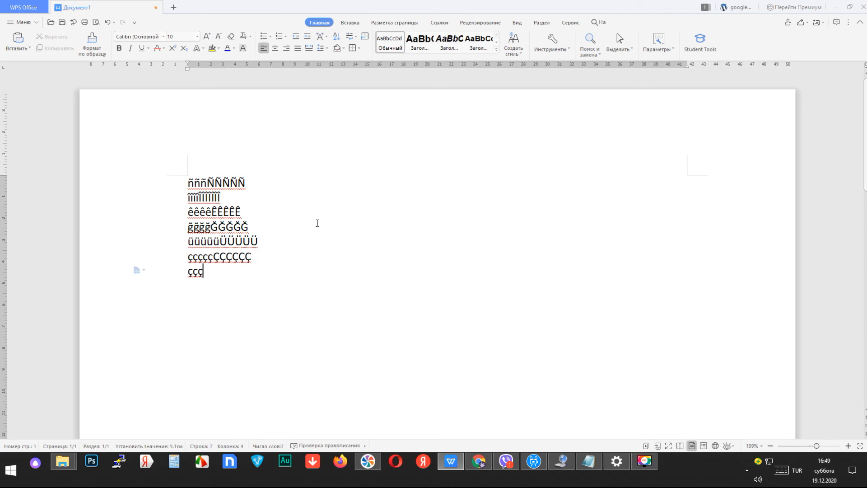
{"action": "type", "text": "öööööÖÖÖÖÖ"}
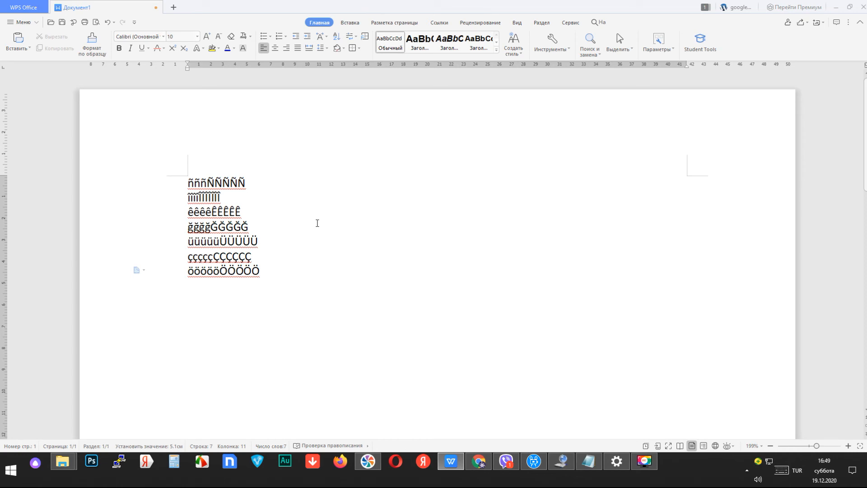
Add the test lines "şşşşŞŞŞŞŞ" and "iiiiiİİİİİİİ" below the ö line.
{"action": "key", "text": "Return"}
{"action": "type", "text": "şşşş"}
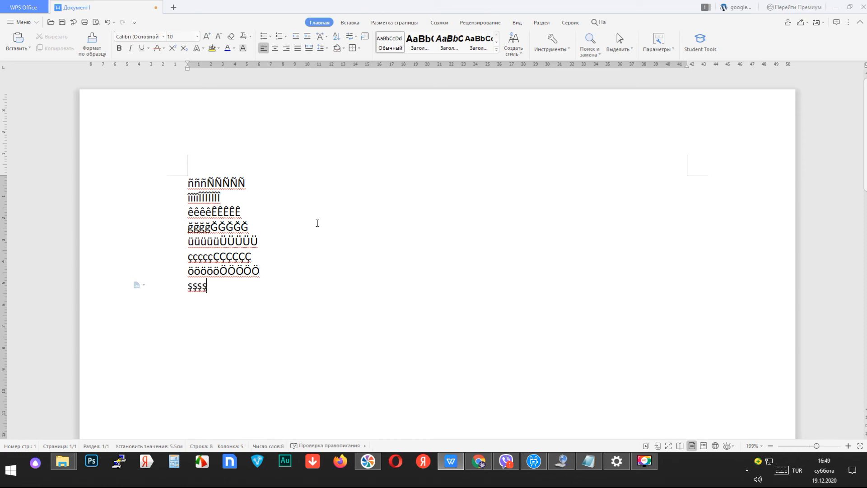
{"action": "type", "text": "ŞŞŞŞŞ"}
{"action": "key", "text": "Return"}
{"action": "type", "text": "iiiiiİİİİİİİ"}
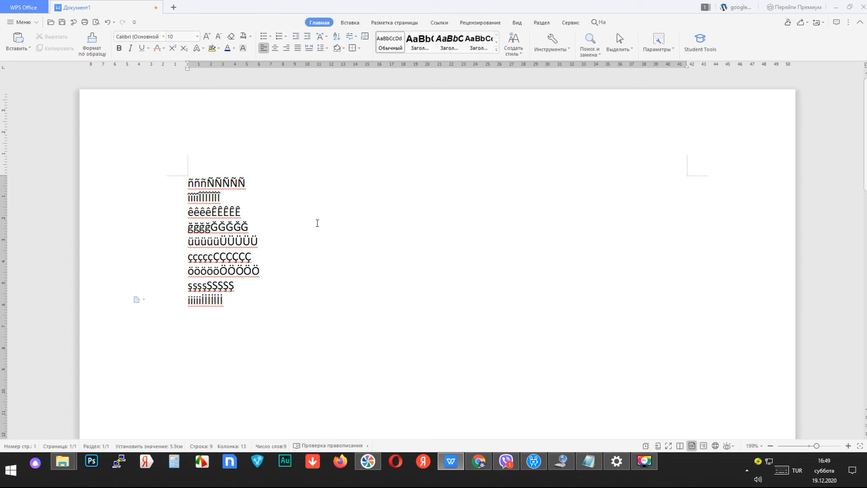
Leave a blank line after the letter tests and write "Pray tañmalar amdı".
{"action": "key", "text": "Return"}
{"action": "key", "text": "Return"}
{"action": "type", "text": "Pray ta"}
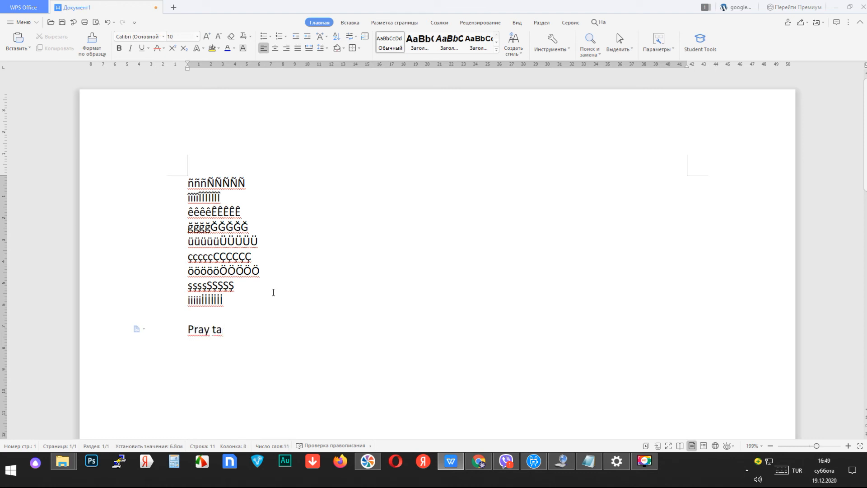
{"action": "type", "text": "ñmalar"}
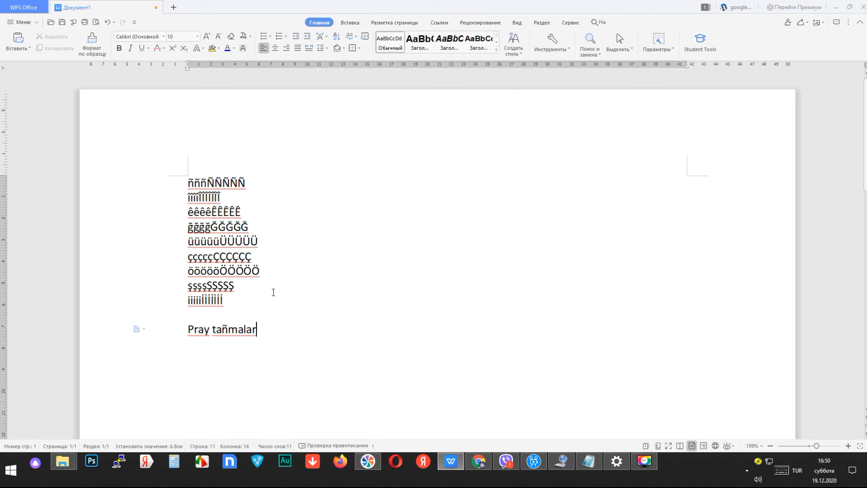
{"action": "type", "text": " amd"}
Insert the word "HAKAS" before "tañmalar" in the sentence.
{"action": "key", "text": "Left"}
{"action": "key", "text": "Left"}
{"action": "key", "text": "Left"}
{"action": "key", "text": "Left"}
{"action": "key", "text": "Left"}
{"action": "key", "text": "Left"}
{"action": "key", "text": "Left"}
{"action": "key", "text": "Left"}
{"action": "key", "text": "Left"}
{"action": "key", "text": "Left"}
{"action": "key", "text": "Left"}
{"action": "key", "text": "Left"}
{"action": "key", "text": "Left"}
{"action": "type", "text": "HAKAS"}
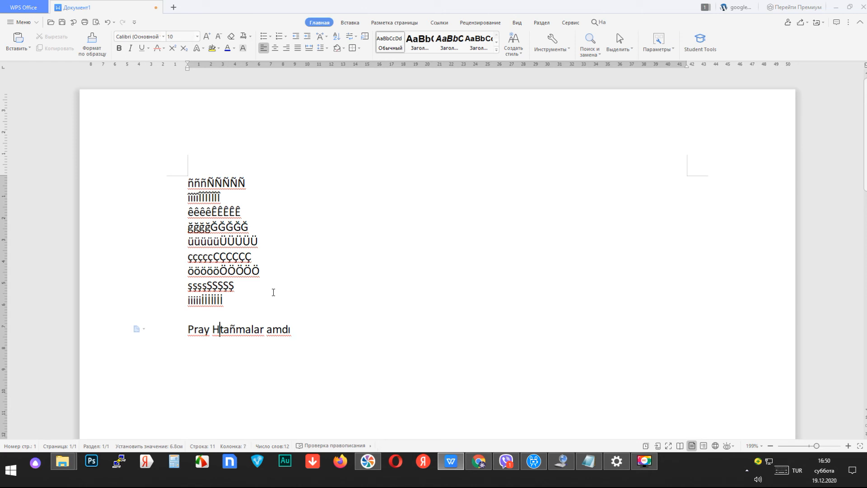
Change "tañmalar" to "tañmaları", finish the sentence with "LATINITSADA PAR!!!!!!!!", and start a new line.
{"action": "key", "text": "Right"}
{"action": "key", "text": "Right"}
{"action": "key", "text": "Right"}
{"action": "key", "text": "Right"}
{"action": "key", "text": "Right"}
{"action": "key", "text": "Right"}
{"action": "key", "text": "Right"}
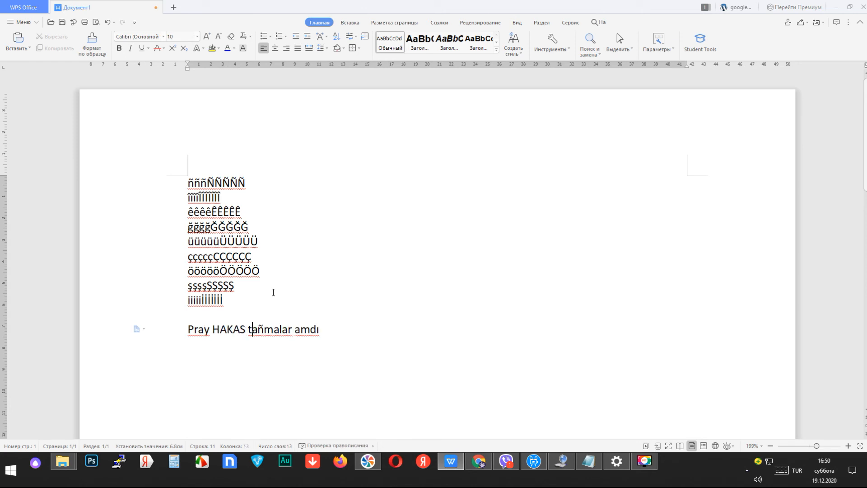
{"action": "type", "text": "ı LATINITSADA"}
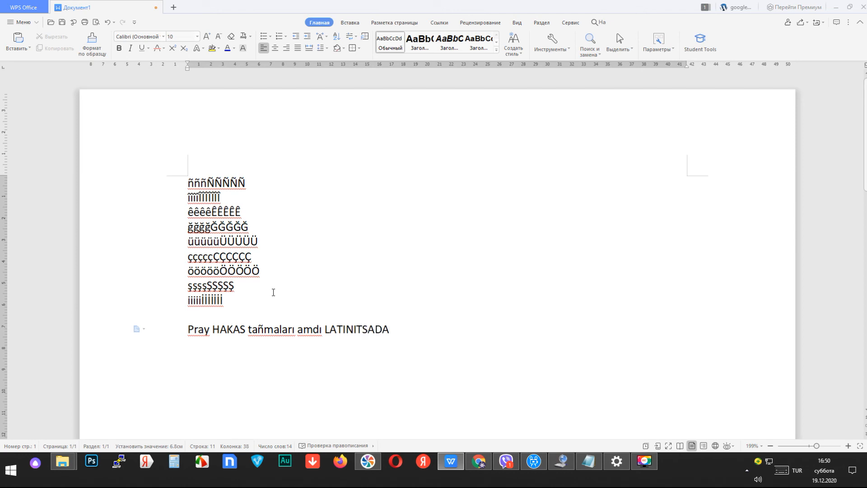
{"action": "type", "text": " PAR!!!!!!!!"}
{"action": "key", "text": "End"}
{"action": "key", "text": "Return"}
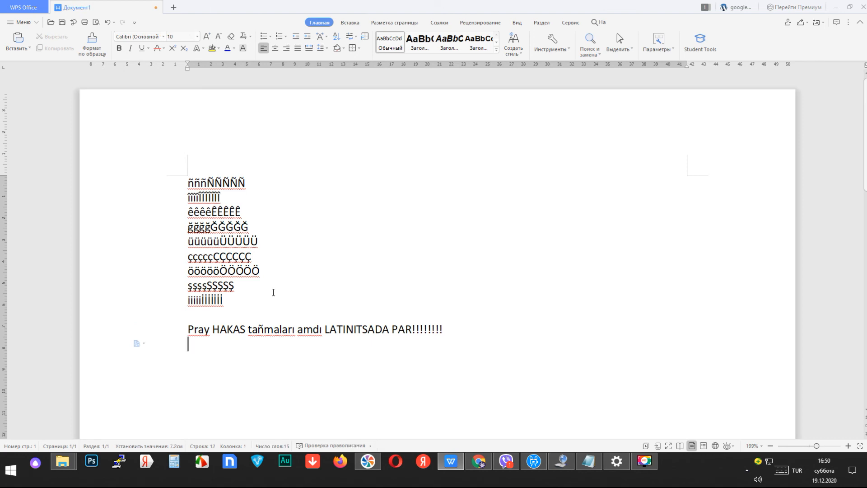
Write "İtken pu şrıftî" on the new line, followed by the author's name.
{"action": "type", "text": "itken pu"}
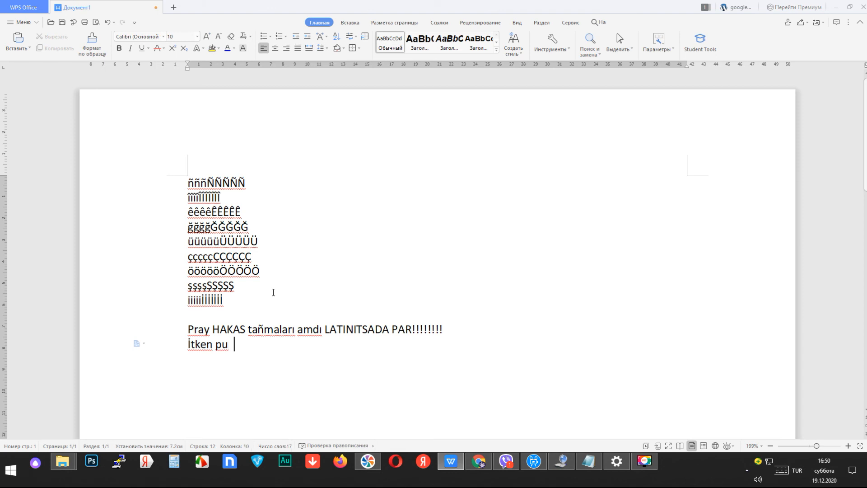
{"action": "type", "text": " LŞ"}
{"action": "key", "text": "Left"}
{"action": "key", "text": "Left"}
{"action": "key", "text": "Delete"}
{"action": "key", "text": "Right"}
{"action": "type", "text": "ş"}
{"action": "key", "text": "Left"}
{"action": "key", "text": "Left"}
{"action": "key", "text": "Delete"}
{"action": "key", "text": "Right"}
{"action": "type", "text": "rıftî Sıbday Tom"}
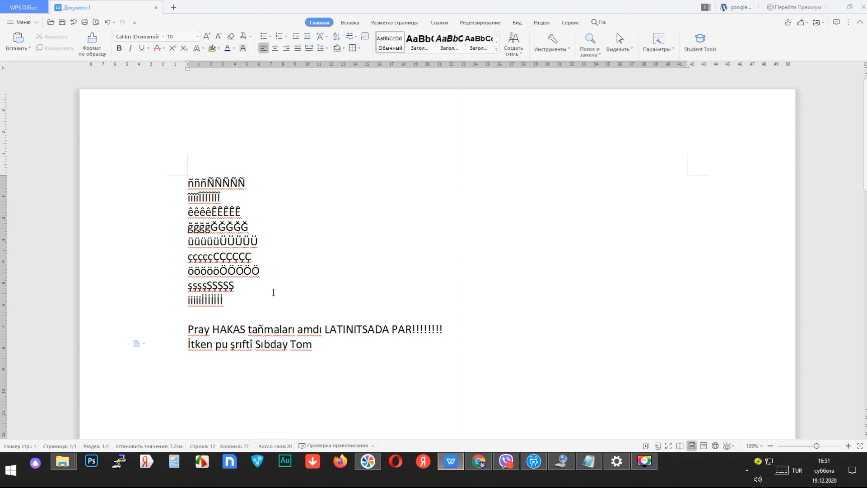
Correct "şrıftî" to "şrifttî", replace the dotless ı in the author's name with i, and end the line with "...".
{"action": "key", "text": "Left"}
{"action": "key", "text": "Left"}
{"action": "key", "text": "Left"}
{"action": "key", "text": "Left"}
{"action": "key", "text": "Left"}
{"action": "key", "text": "Left"}
{"action": "key", "text": "Left"}
{"action": "key", "text": "Left"}
{"action": "key", "text": "Left"}
{"action": "key", "text": "Left"}
{"action": "key", "text": "Left"}
{"action": "key", "text": "Left"}
{"action": "key", "text": "Left"}
{"action": "key", "text": "Left"}
{"action": "key", "text": "Delete"}
{"action": "type", "text": "i"}
{"action": "key", "text": "Right"}
{"action": "key", "text": "Right"}
{"action": "type", "text": "t"}
{"action": "key", "text": "Right"}
{"action": "key", "text": "Right"}
{"action": "key", "text": "Right"}
{"action": "key", "text": "Right"}
{"action": "key", "text": "BackSpace"}
{"action": "type", "text": "i"}
{"action": "key", "text": "End"}
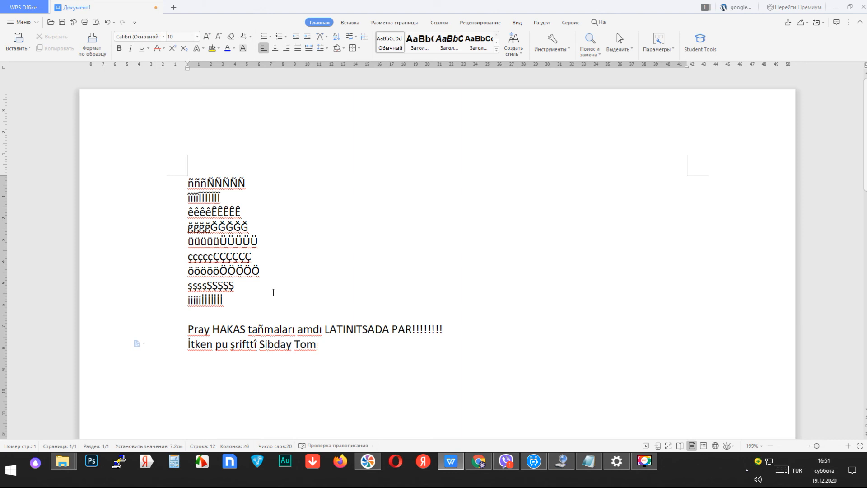
{"action": "type", "text": "..."}
Replace both plain I letters with dotted İ so that the word in the first sentence reads "LATİNİTSADA".
{"action": "key", "text": "Up"}
{"action": "key", "text": "Right"}
{"action": "key", "text": "Right"}
{"action": "key", "text": "Right"}
{"action": "type", "text": "İ"}
{"action": "key", "text": "Delete"}
{"action": "key", "text": "Right"}
{"action": "type", "text": "İ"}
{"action": "key", "text": "Delete"}
Leave a blank line below the second sentence and write "Çe amdı orta pashan oshaspın.".
{"action": "key", "text": "Down"}
{"action": "key", "text": "Return"}
{"action": "key", "text": "Return"}
{"action": "type", "text": "Ö"}
{"action": "key", "text": "BackSpace"}
{"action": "type", "text": "Çe "}
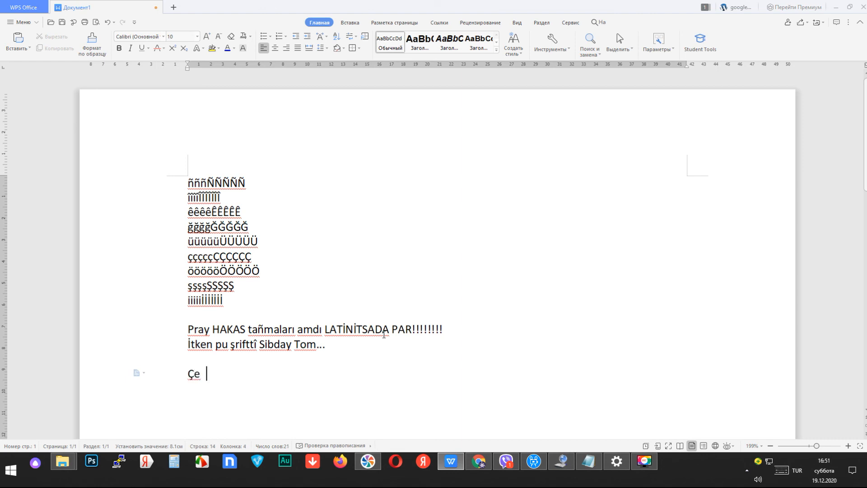
{"action": "type", "text": "amdı orta p"}
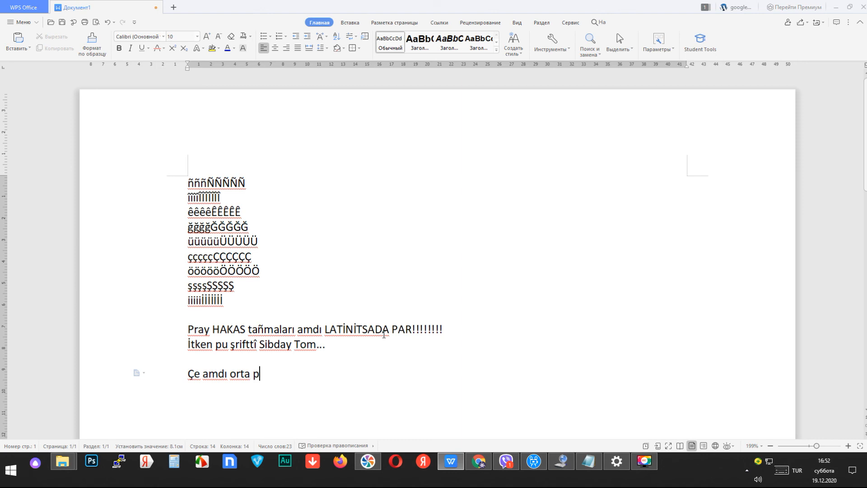
{"action": "type", "text": "ashan oshaspın"}
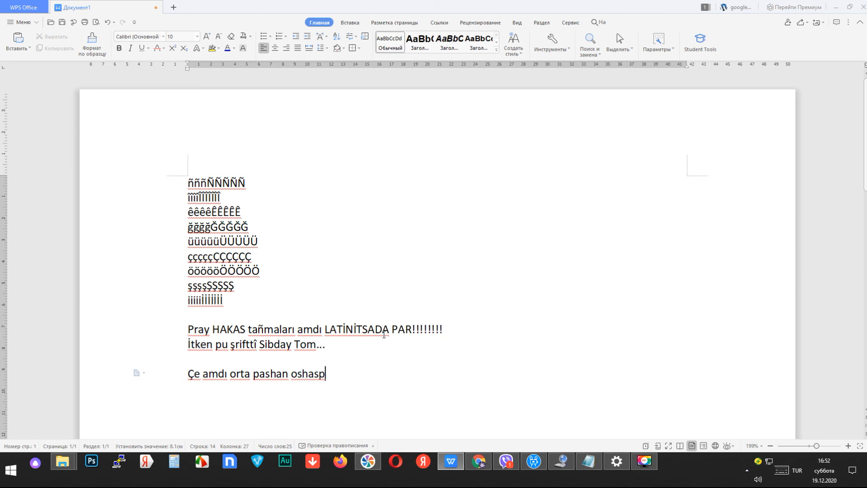
{"action": "type", "text": "."}
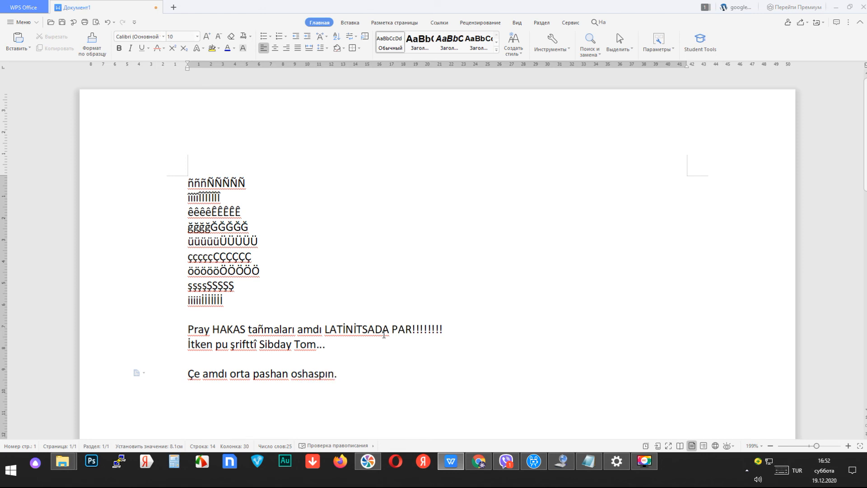